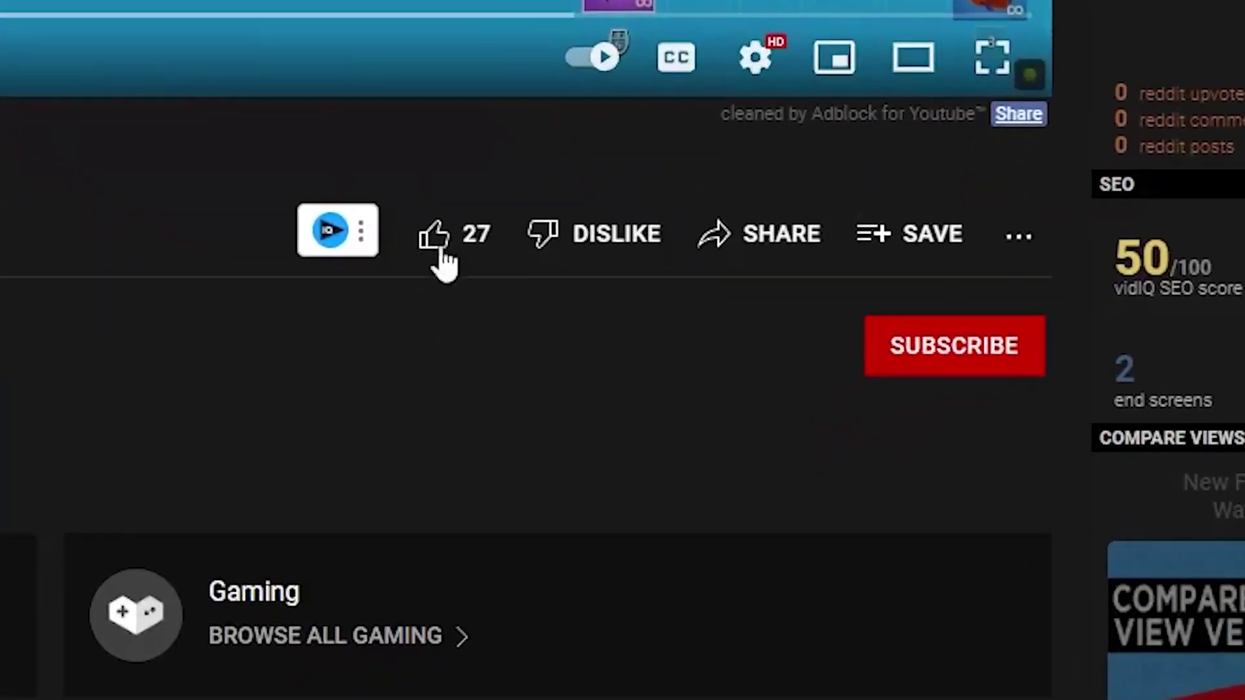
- Like the YouTube video and subscribe to the channel with all notifications turned on
{"action": "left_click", "coordinate": [581, 375]}
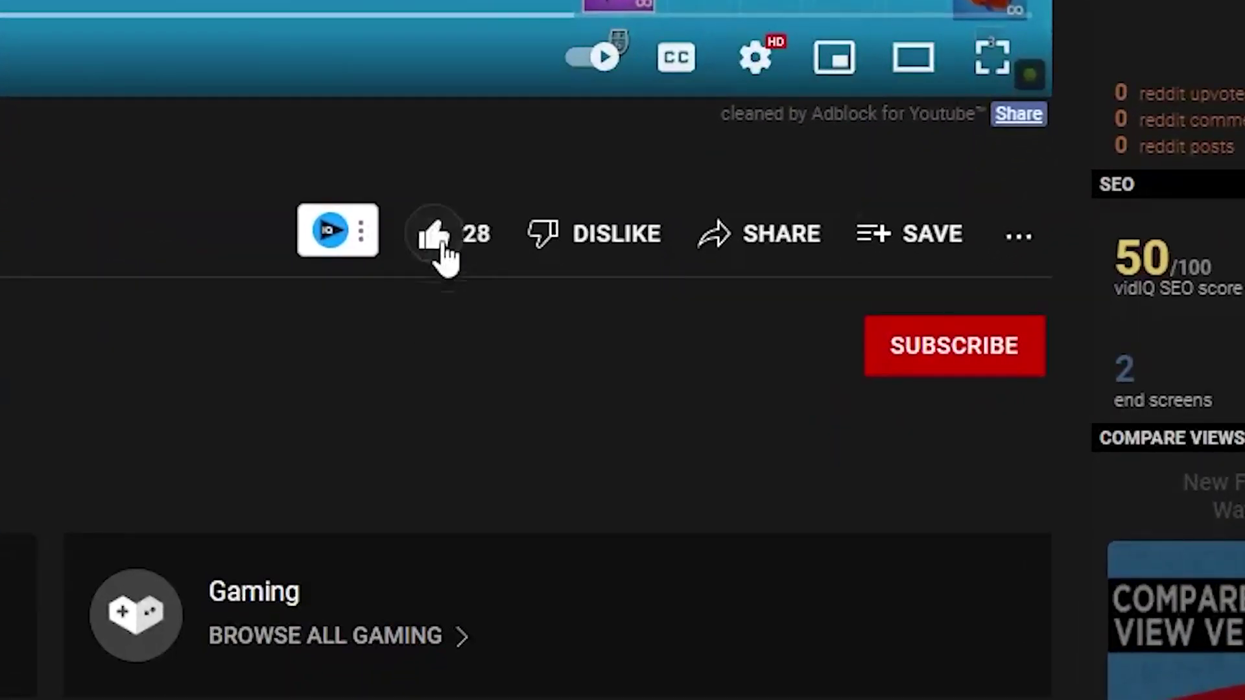
{"action": "left_click", "coordinate": [916, 375]}
{"action": "left_click", "coordinate": [1015, 363]}
{"action": "left_click", "coordinate": [1076, 420]}
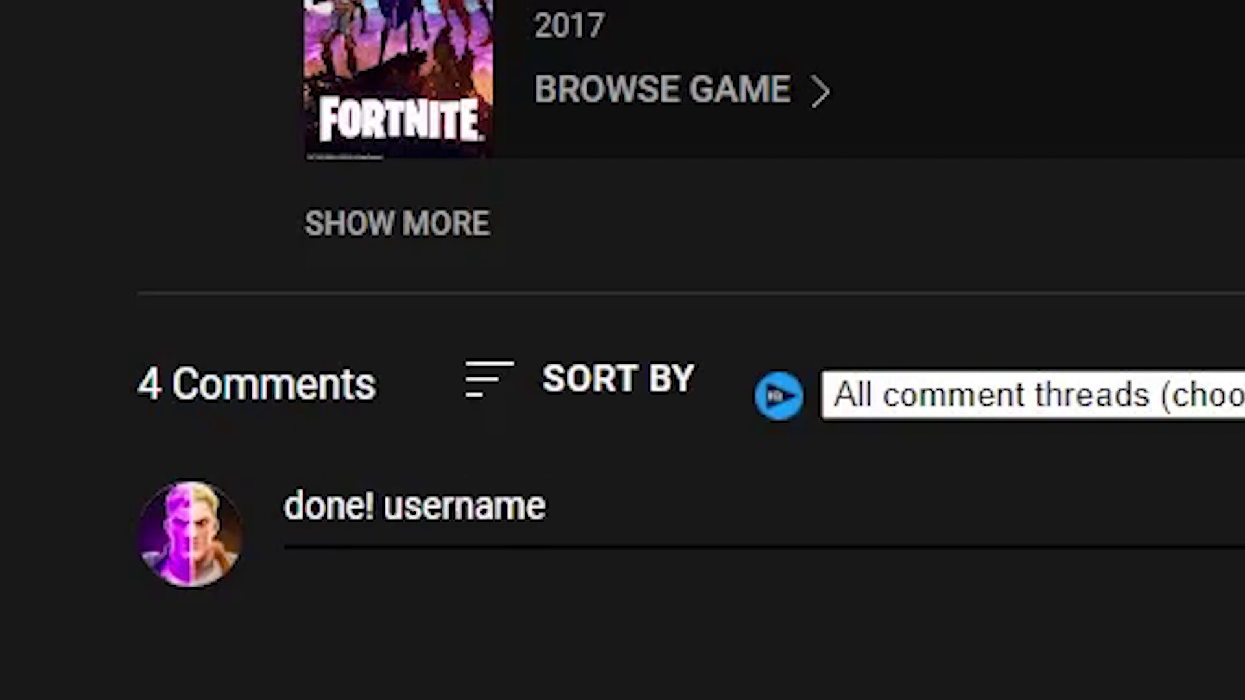
{"action": "type", "text": ": ?"}
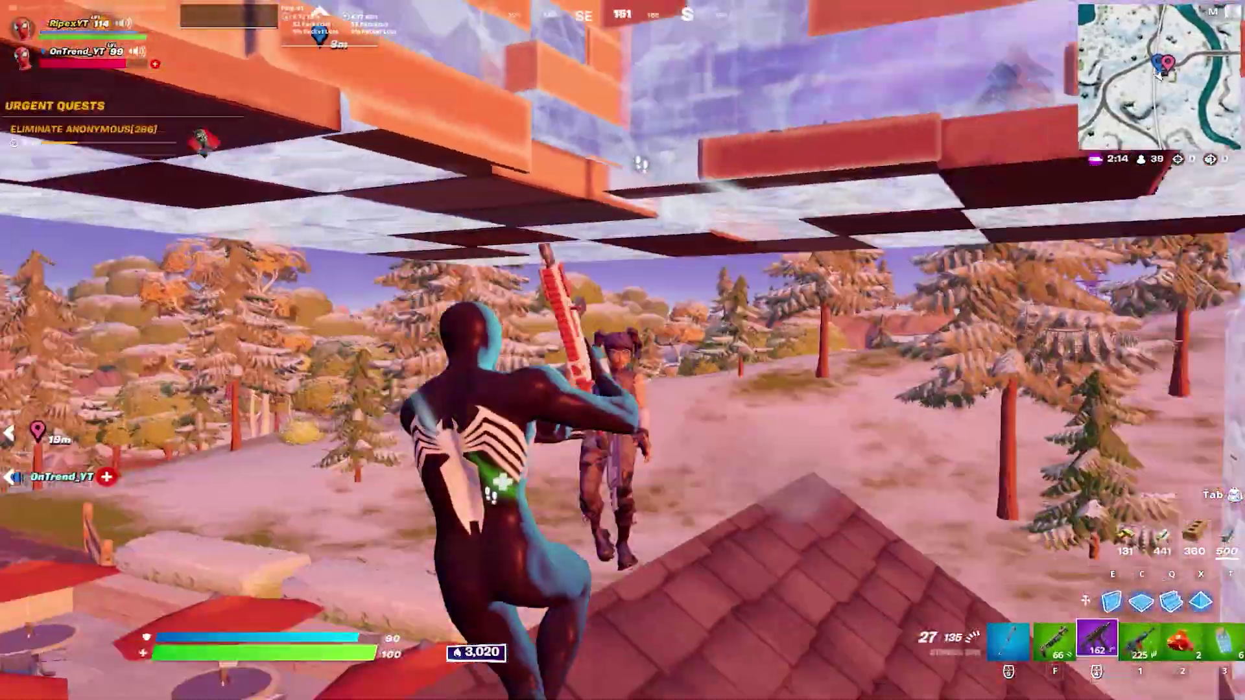
- Shoot from the roof, build a wall, ramp and floors, then advance with the shotgun
{"action": "left_click", "coordinate": [623, 350]}
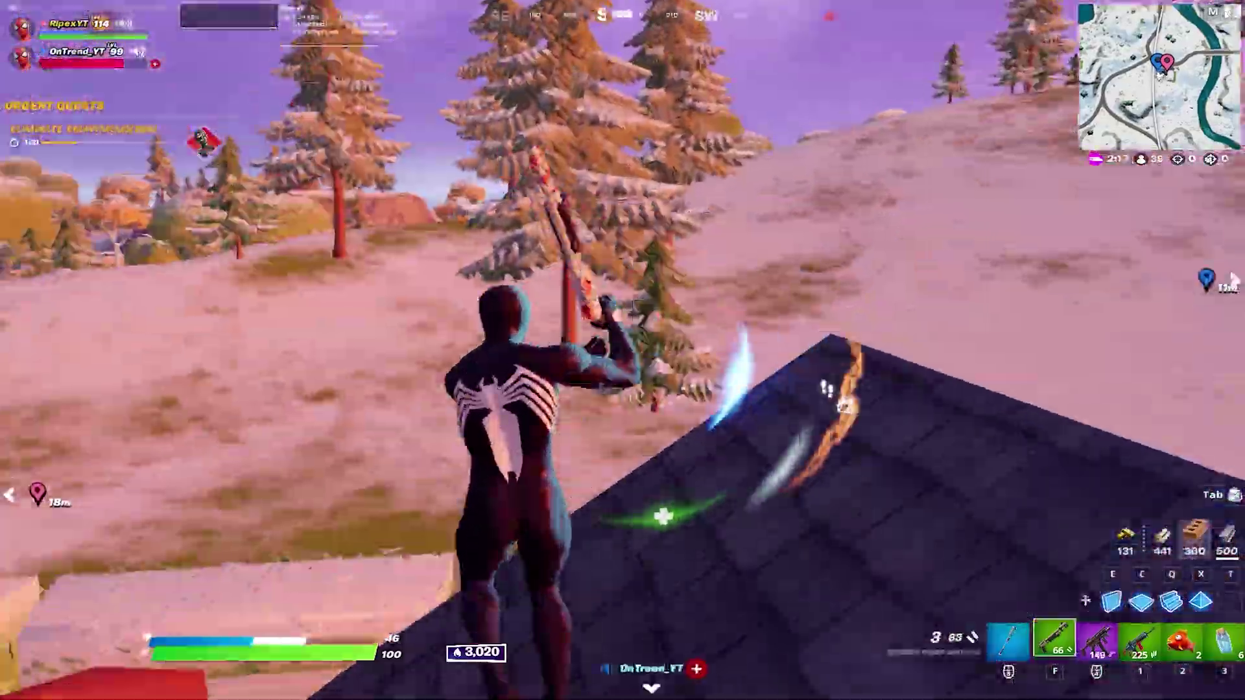
{"action": "key", "text": "q"}
{"action": "left_click", "coordinate": [622, 350]}
{"action": "left_click", "coordinate": [622, 350]}
{"action": "left_click", "coordinate": [622, 350]}
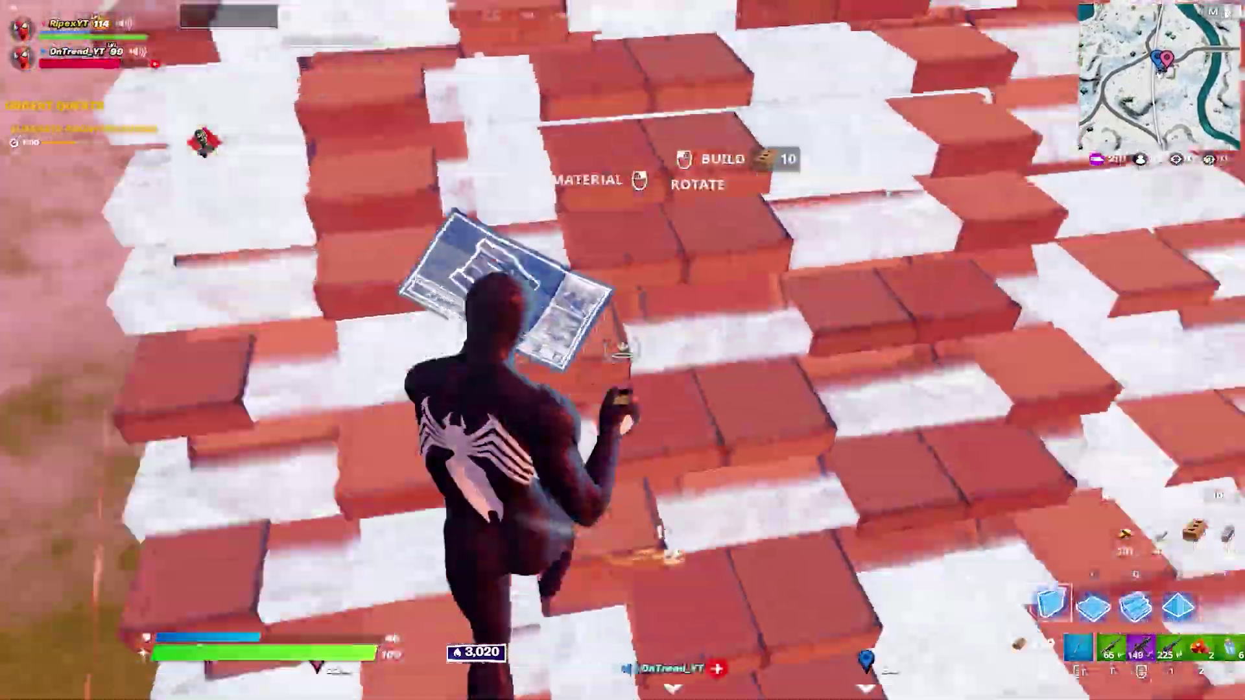
{"action": "left_click", "coordinate": [622, 350]}
{"action": "key", "text": "1"}
{"action": "key", "text": "w"}
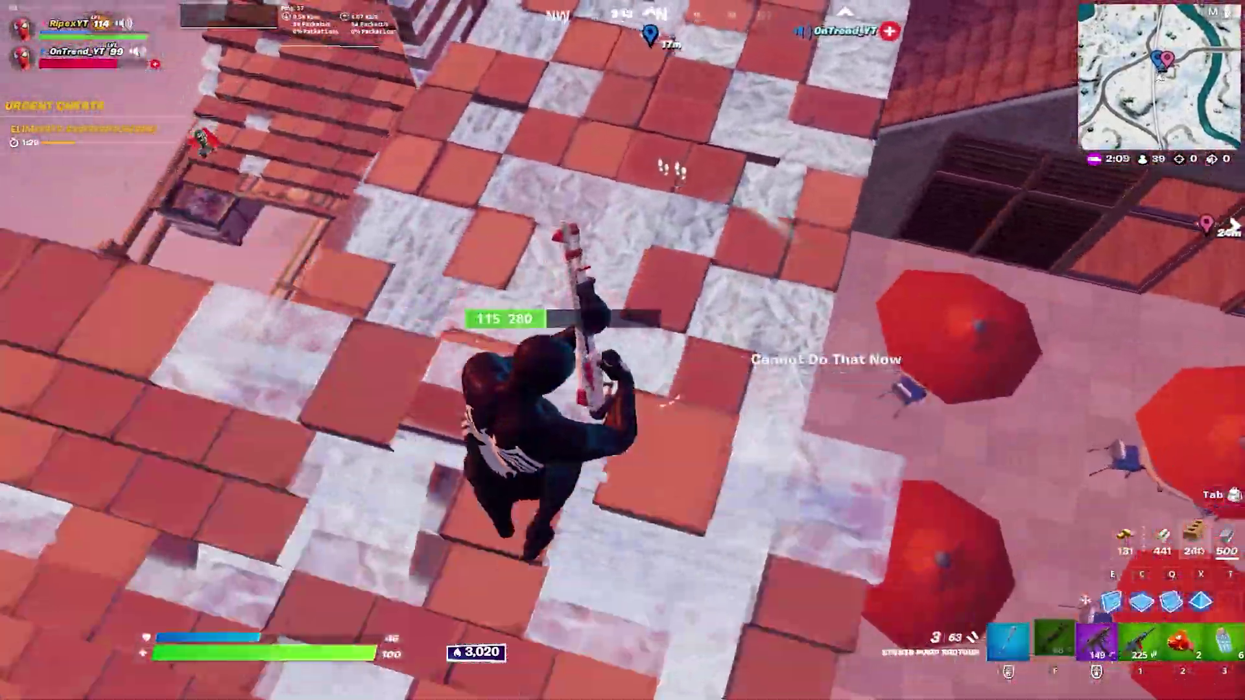
{"action": "key", "text": "w"}
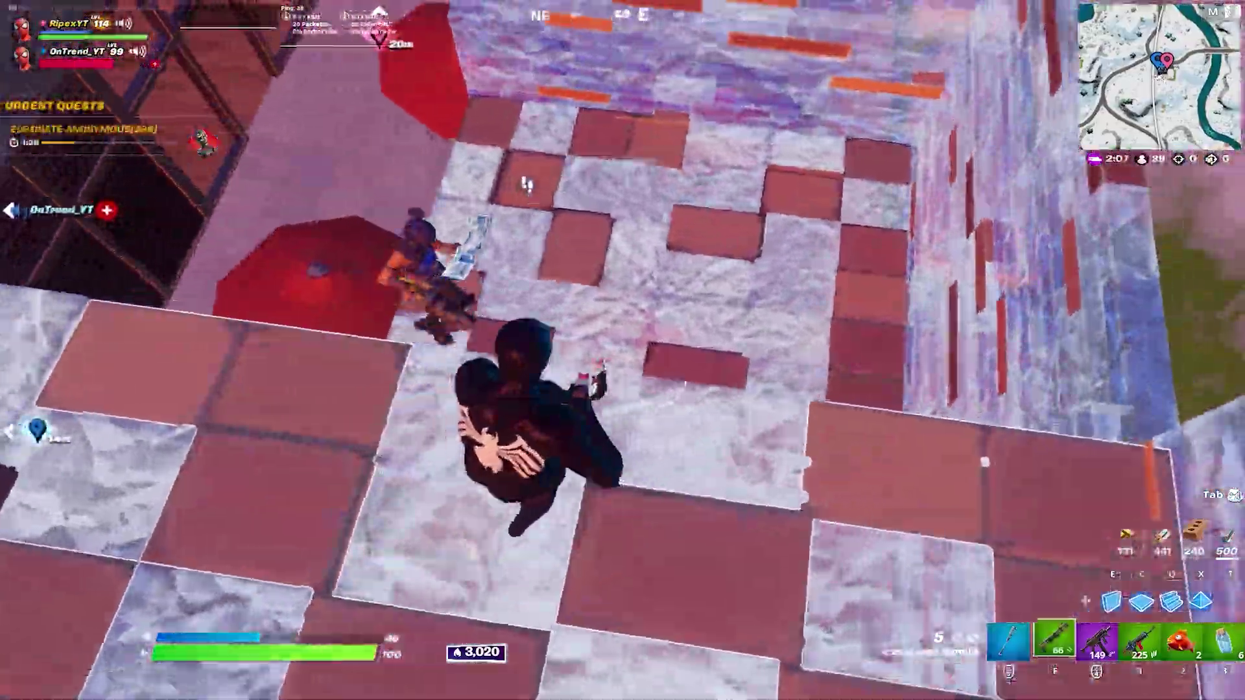
- Shoot the enemy with the purple weapon until knocked, then finish them with the pickaxe
{"action": "left_click", "coordinate": [622, 350]}
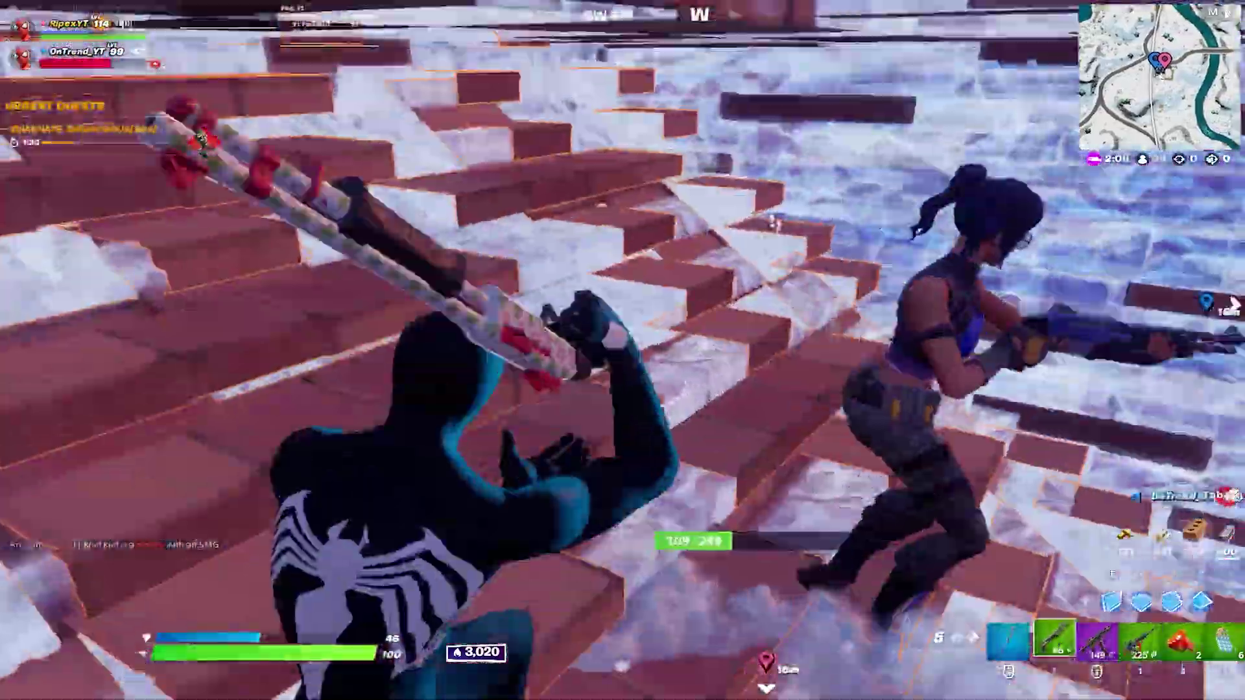
{"action": "left_click", "coordinate": [622, 350]}
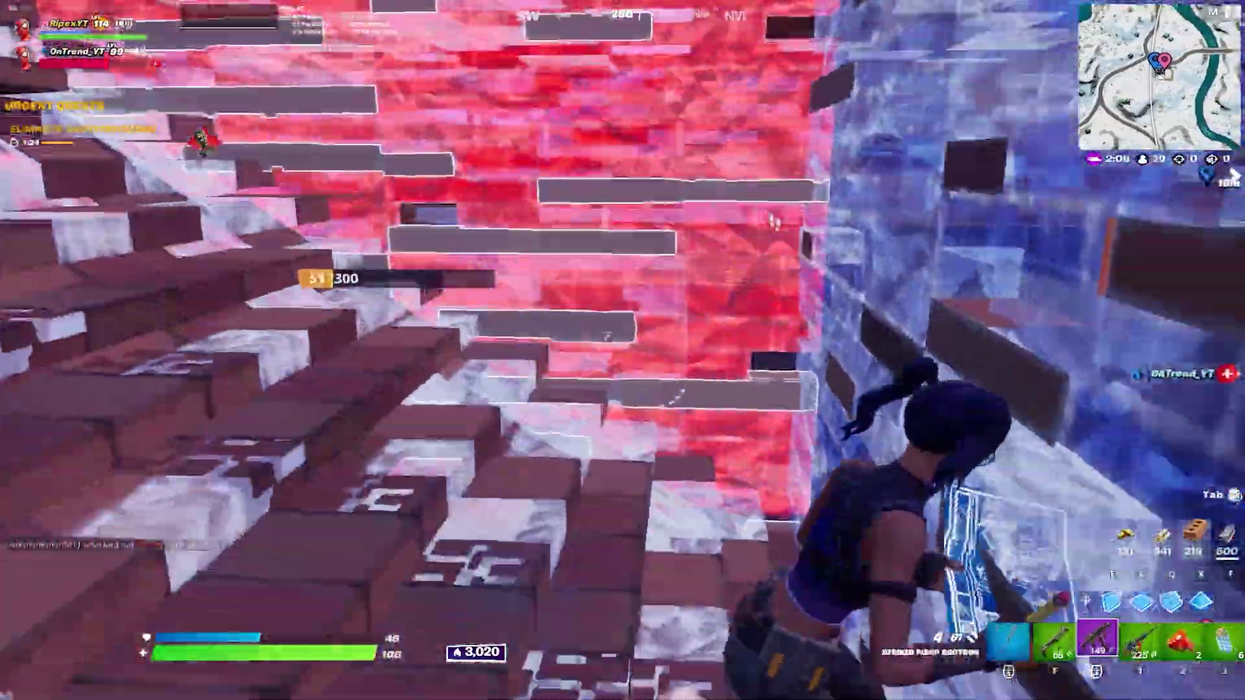
{"action": "left_click", "coordinate": [623, 350]}
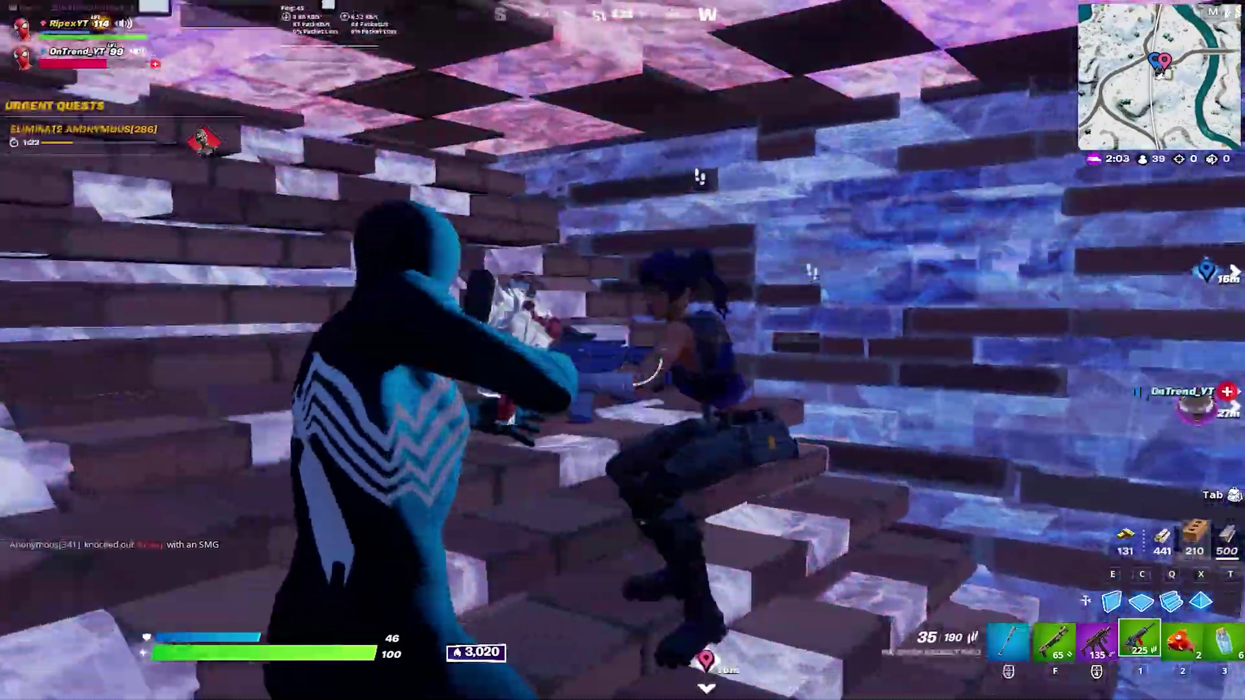
{"action": "left_click", "coordinate": [623, 350]}
{"action": "left_click", "coordinate": [622, 350]}
{"action": "key", "text": "e"}
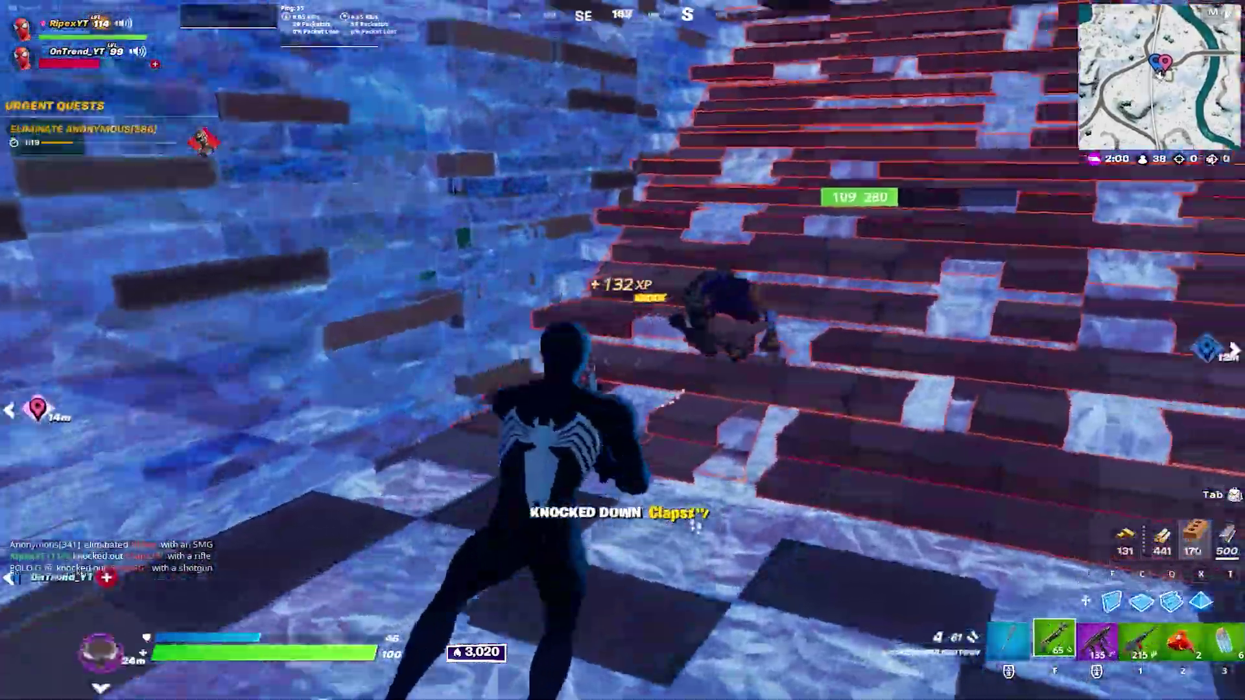
{"action": "left_click", "coordinate": [622, 350]}
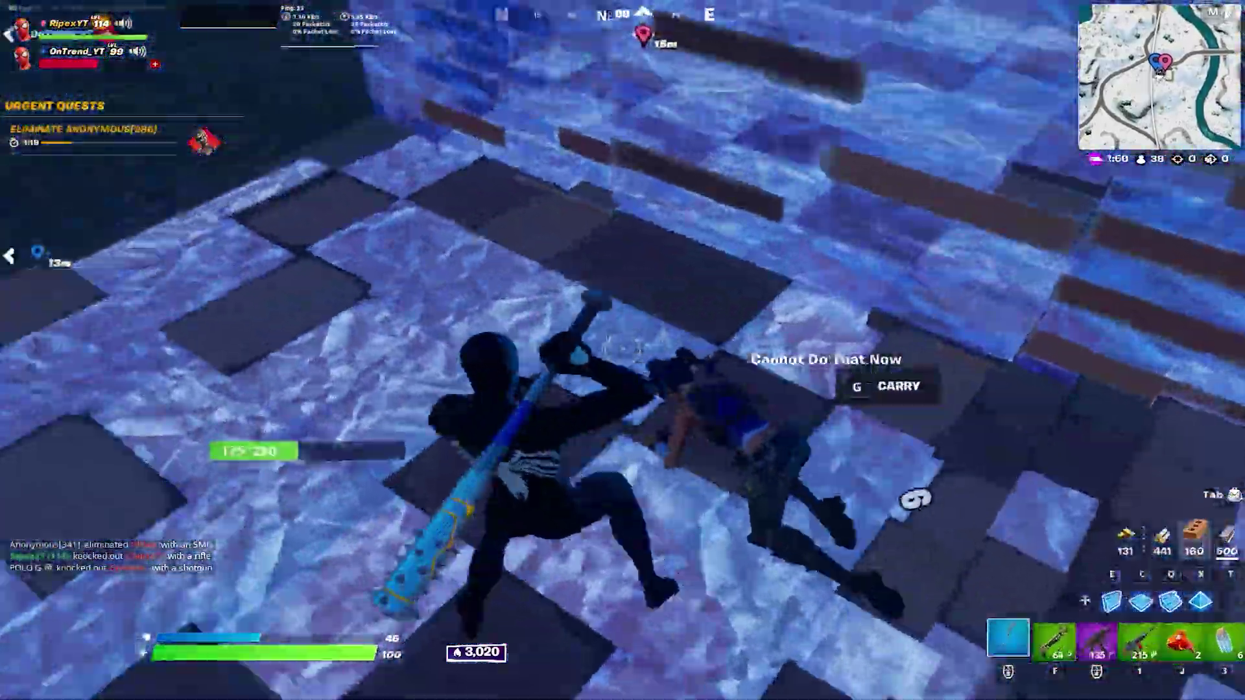
{"action": "left_click", "coordinate": [622, 350]}
- Swap weapon slots, reload, and switch between the pickaxe and auto shotgun
{"action": "key", "text": "f"}
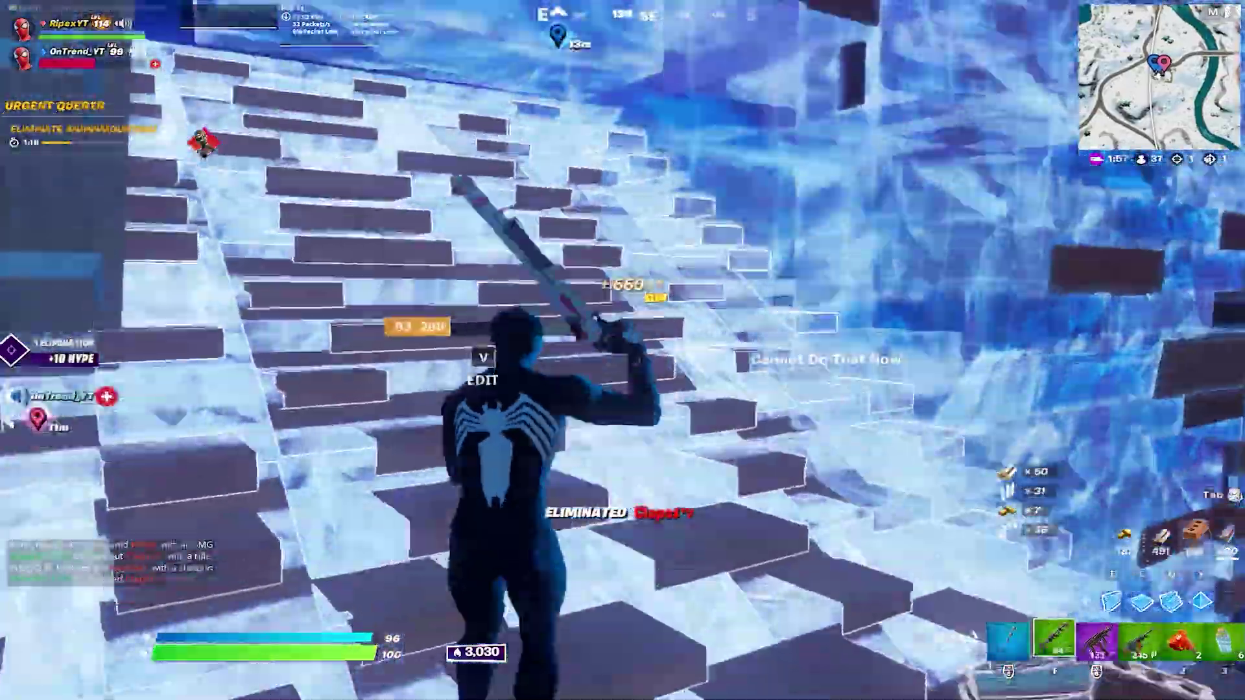
{"action": "key", "text": "e"}
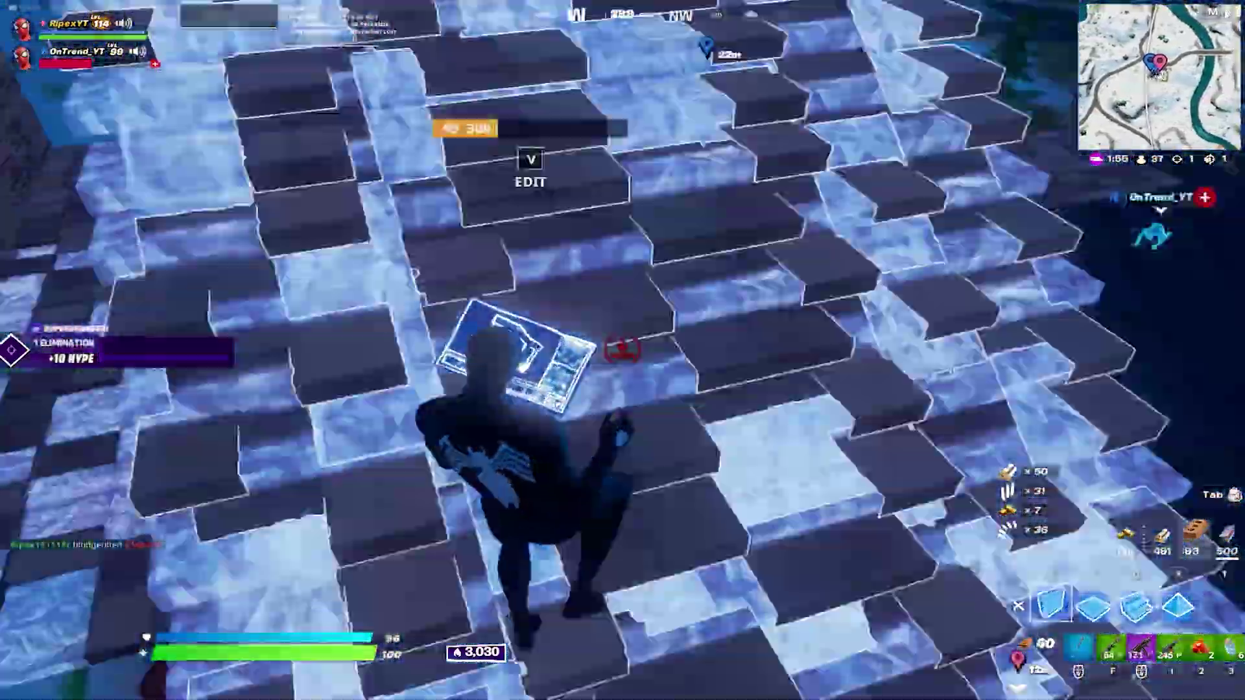
{"action": "key", "text": "2"}
{"action": "key", "text": "r"}
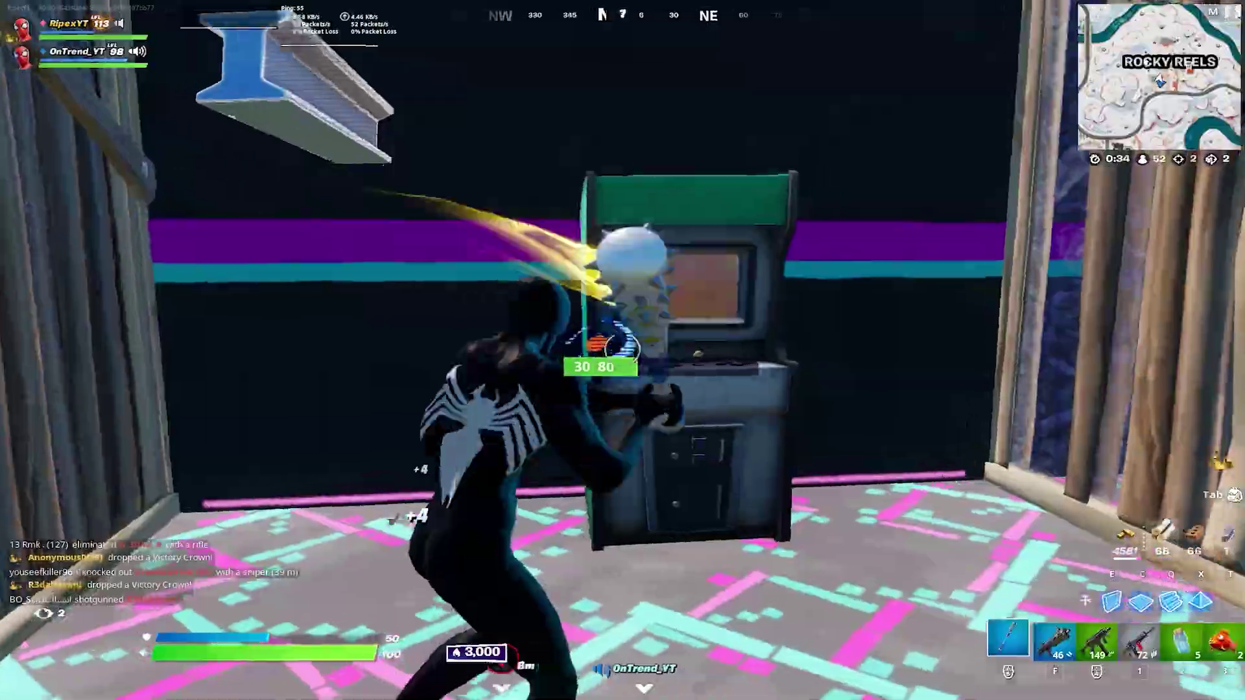
{"action": "key", "text": "f"}
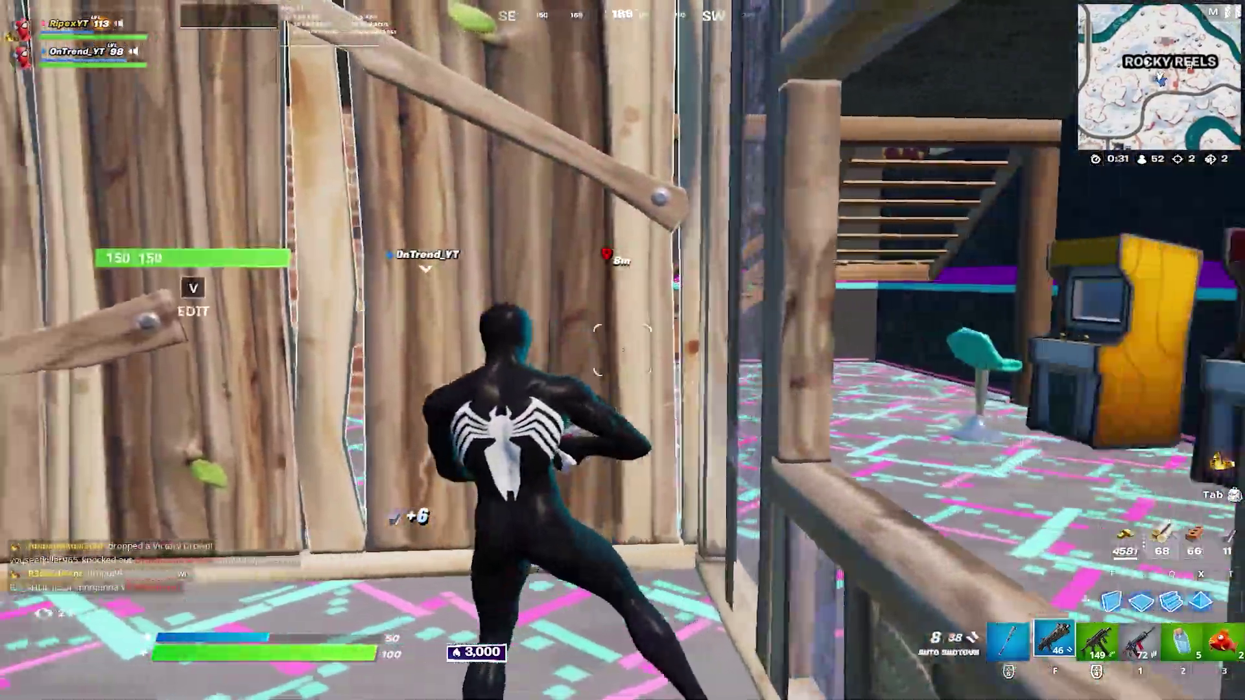
{"action": "key", "text": "f"}
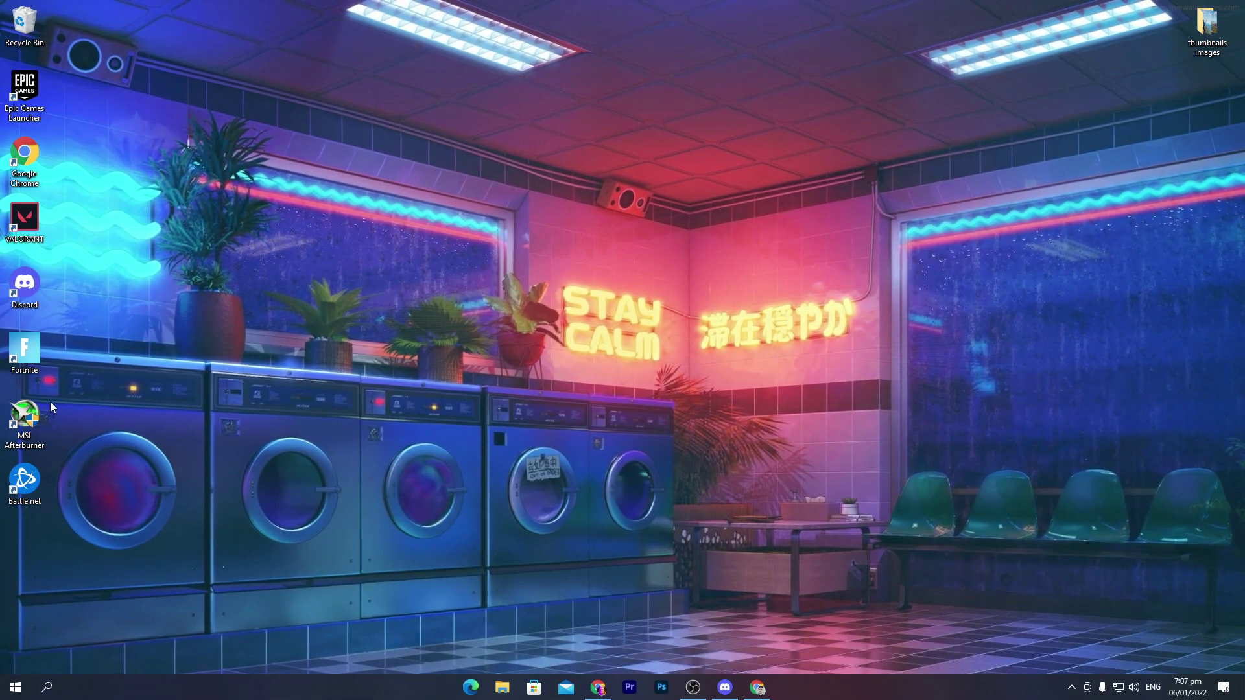
- Drag the MSI Afterburner shortcut from the left icon column to the top middle of the desktop
{"action": "left_click_drag", "start_coordinate": [46, 407], "coordinate": [560, 149]}
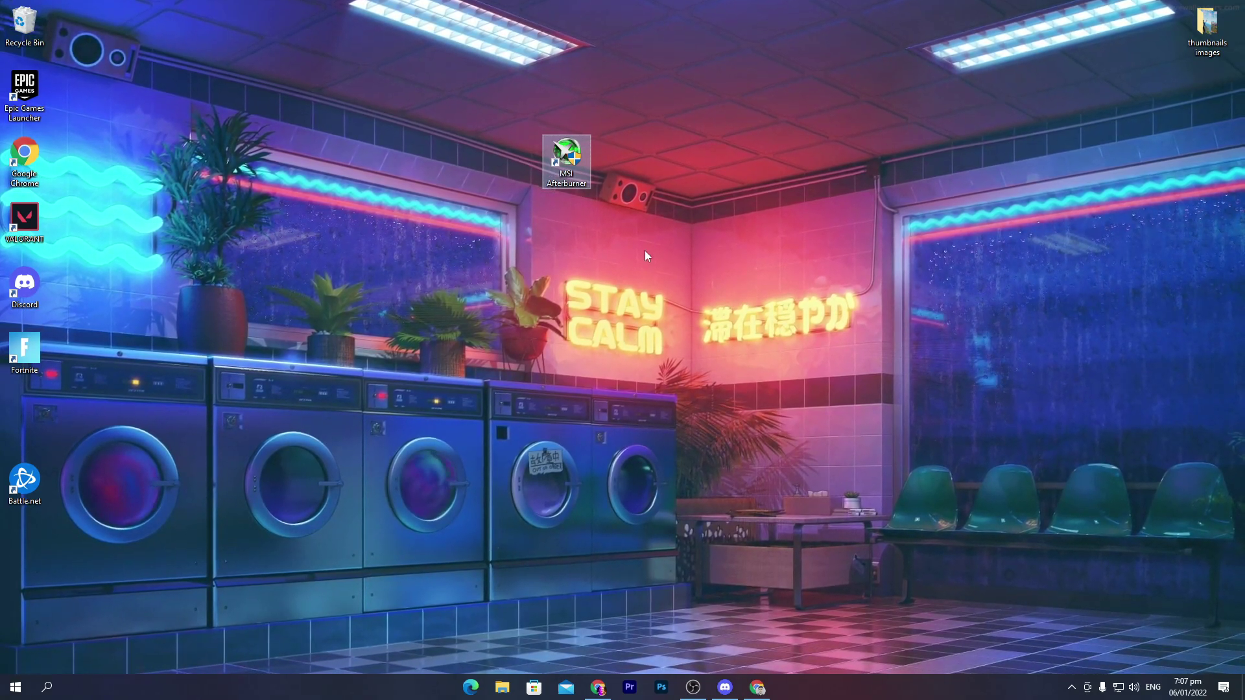
- Start the 52.82 MB MSIAfterburnerSetup download from Download Packs' SOFTWARES posts, then minimize Chrome
{"action": "left_click", "coordinate": [608, 692]}
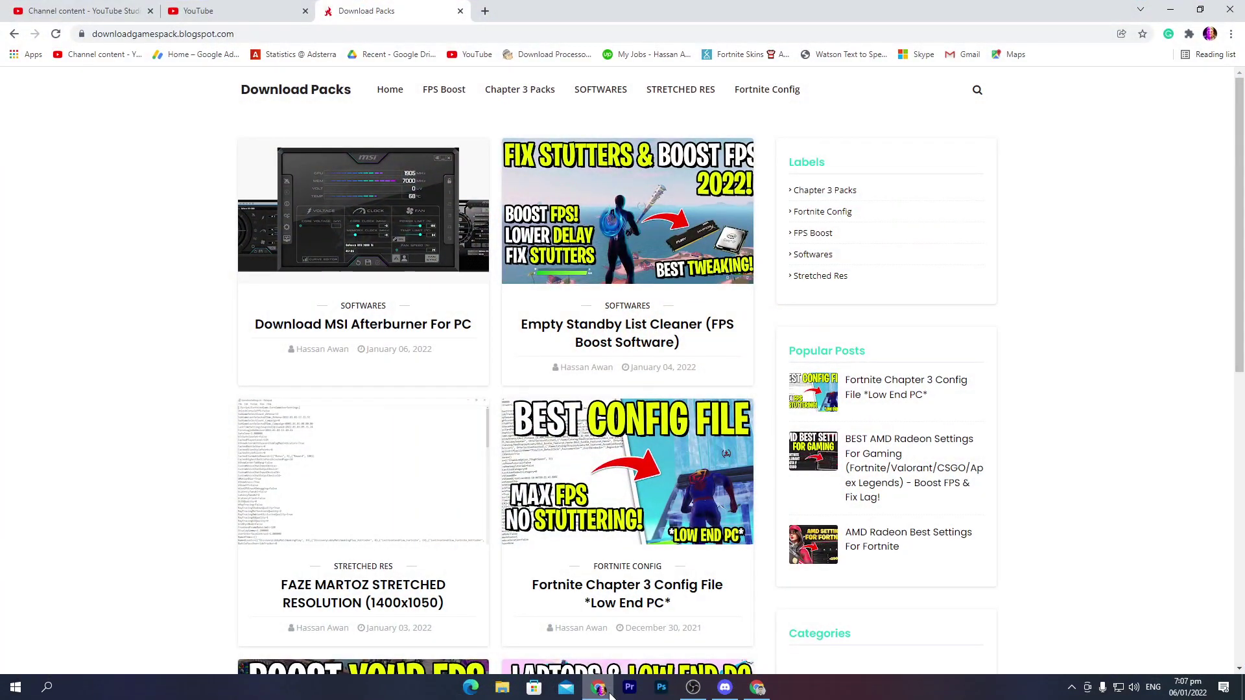
{"action": "left_click", "coordinate": [620, 77]}
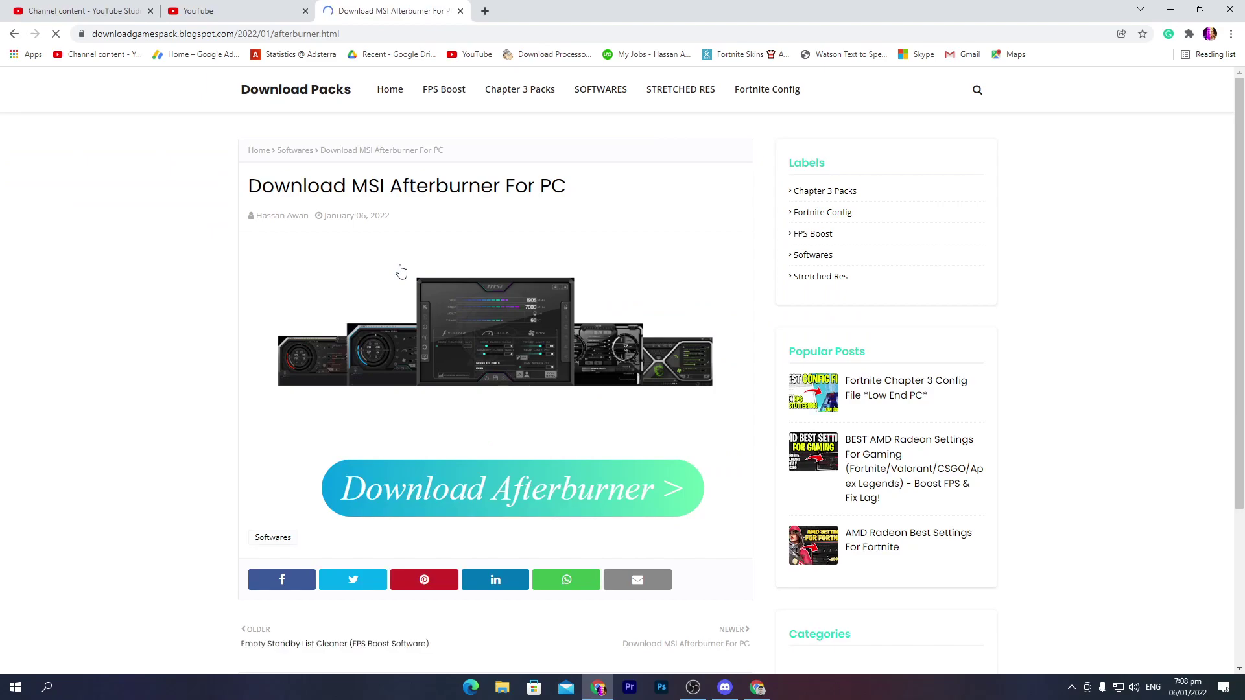
{"action": "left_click", "coordinate": [461, 508]}
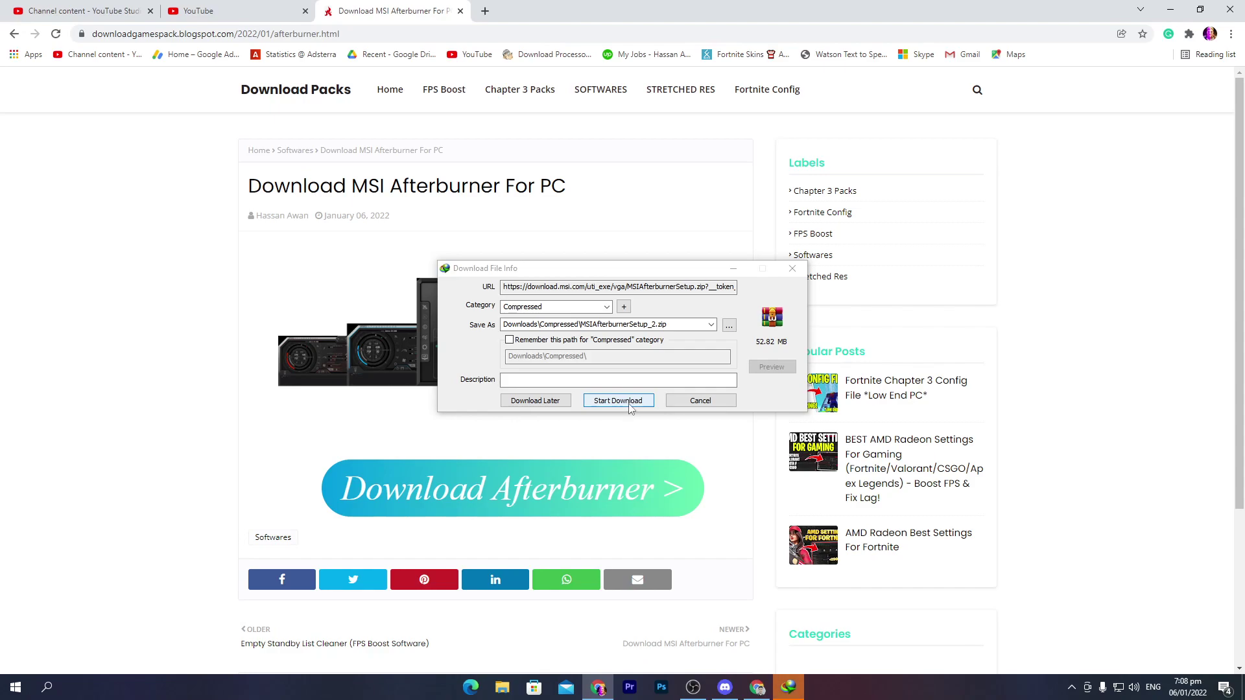
{"action": "left_click", "coordinate": [677, 401]}
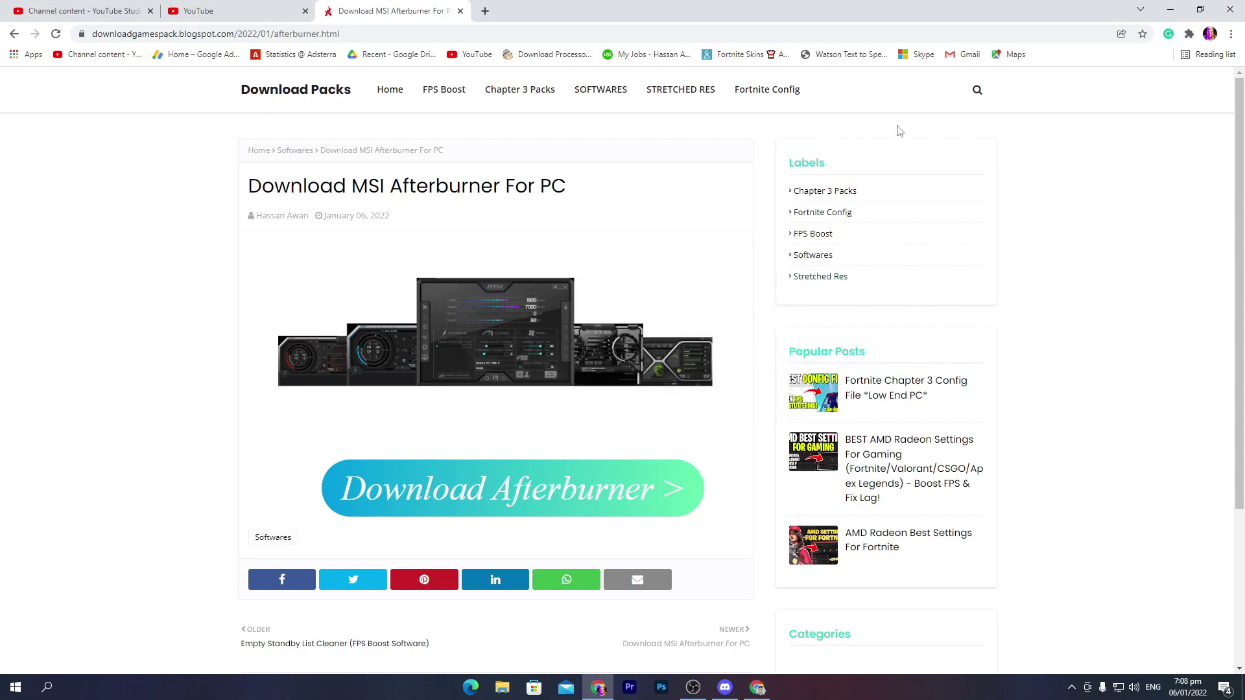
{"action": "left_click", "coordinate": [1171, 9]}
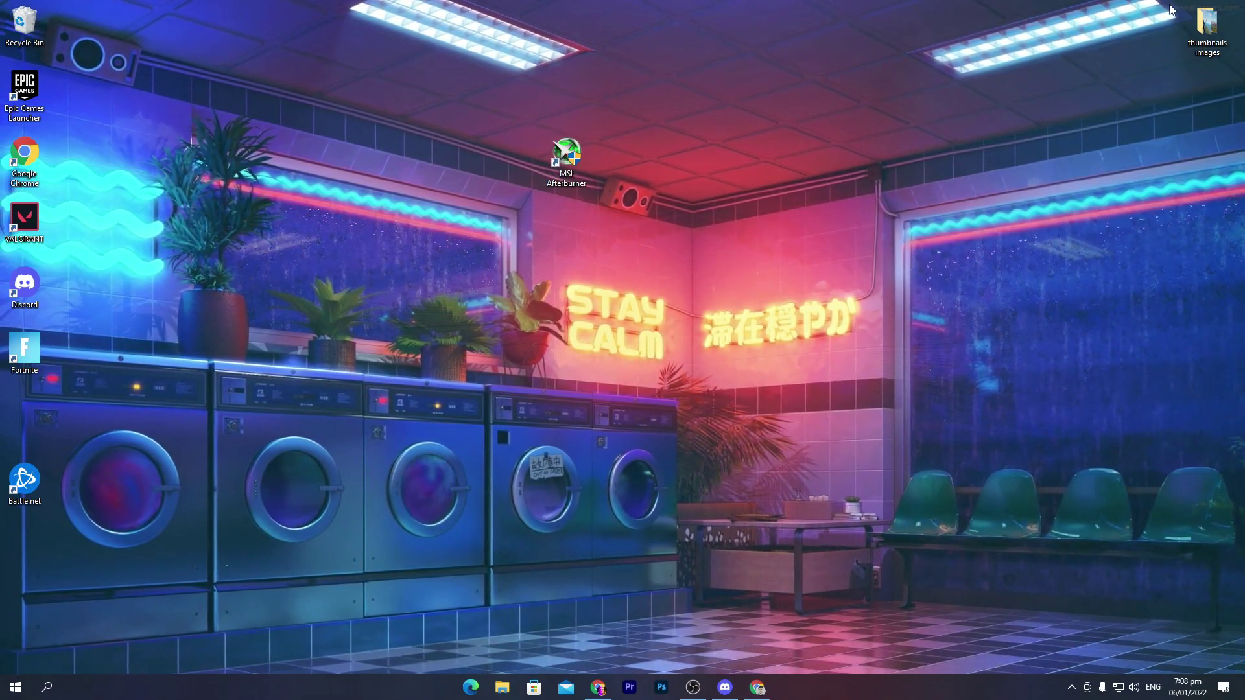
- Move the MSI Afterburner shortcut left, launch it, and approve the UAC prompt
{"action": "left_click_drag", "start_coordinate": [565, 155], "coordinate": [270, 285]}
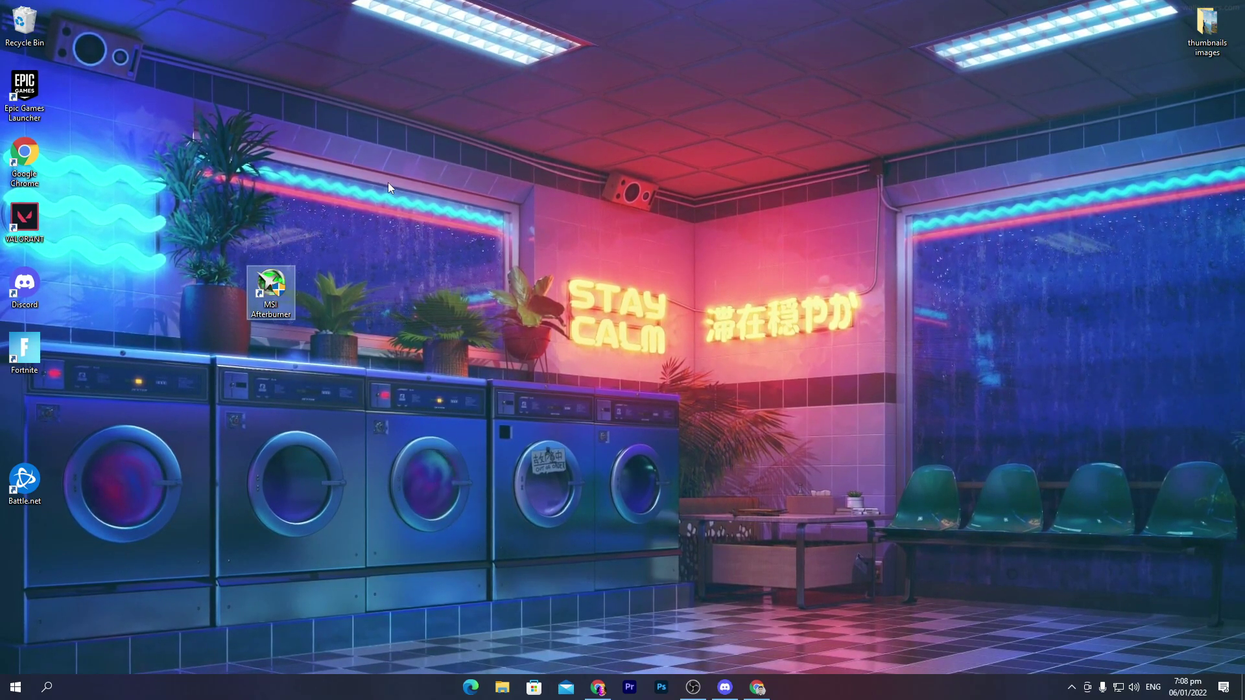
{"action": "key", "text": "Return"}
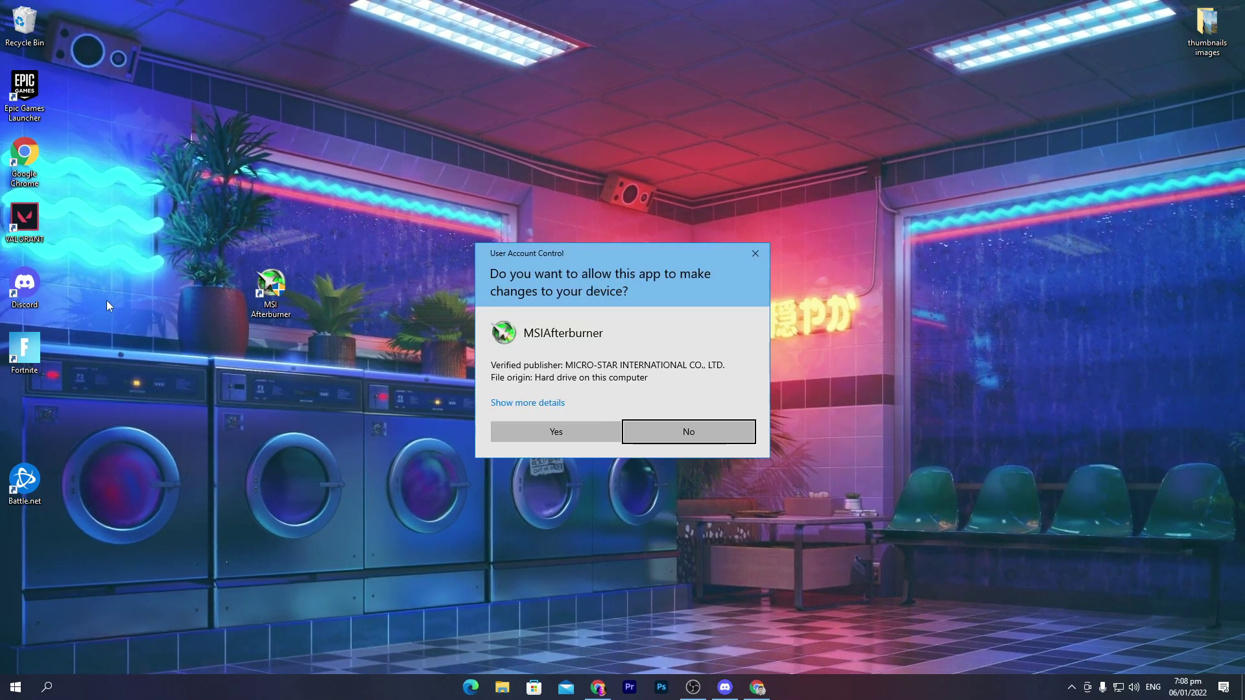
{"action": "left_click", "coordinate": [539, 426]}
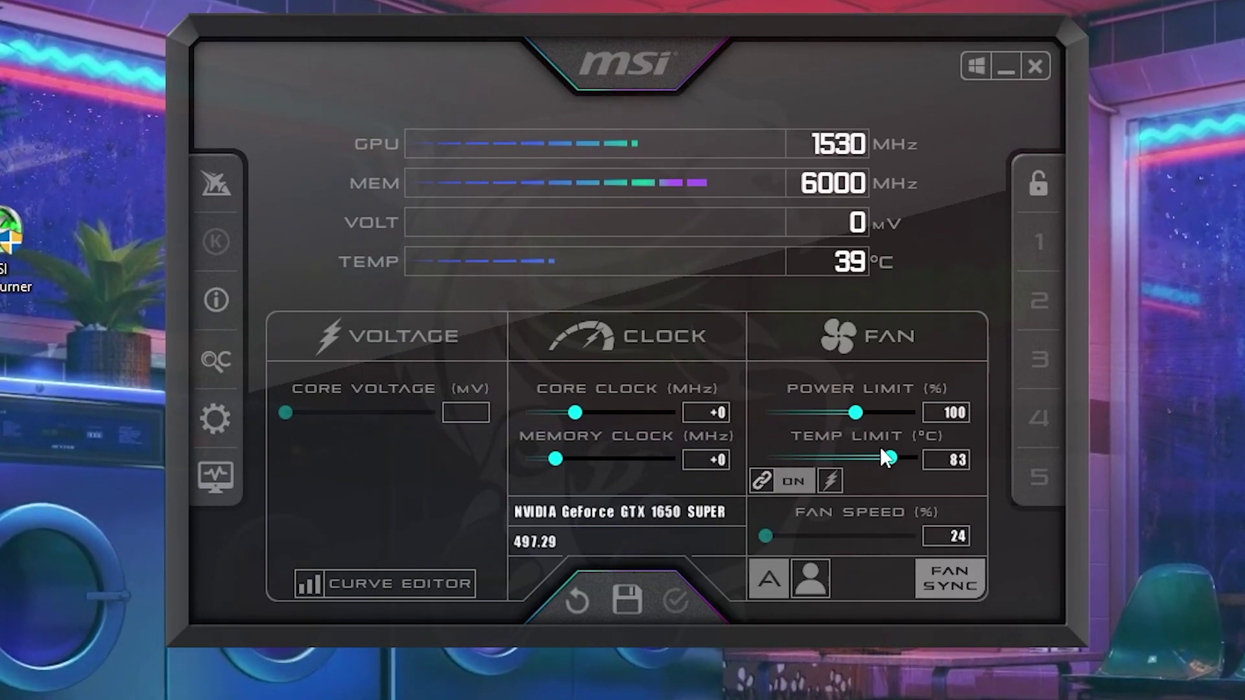
- Set Afterburner's Temp Limit to 87 °C and Power Limit to 120%, and apply
{"action": "left_click_drag", "start_coordinate": [889, 457], "coordinate": [921, 458]}
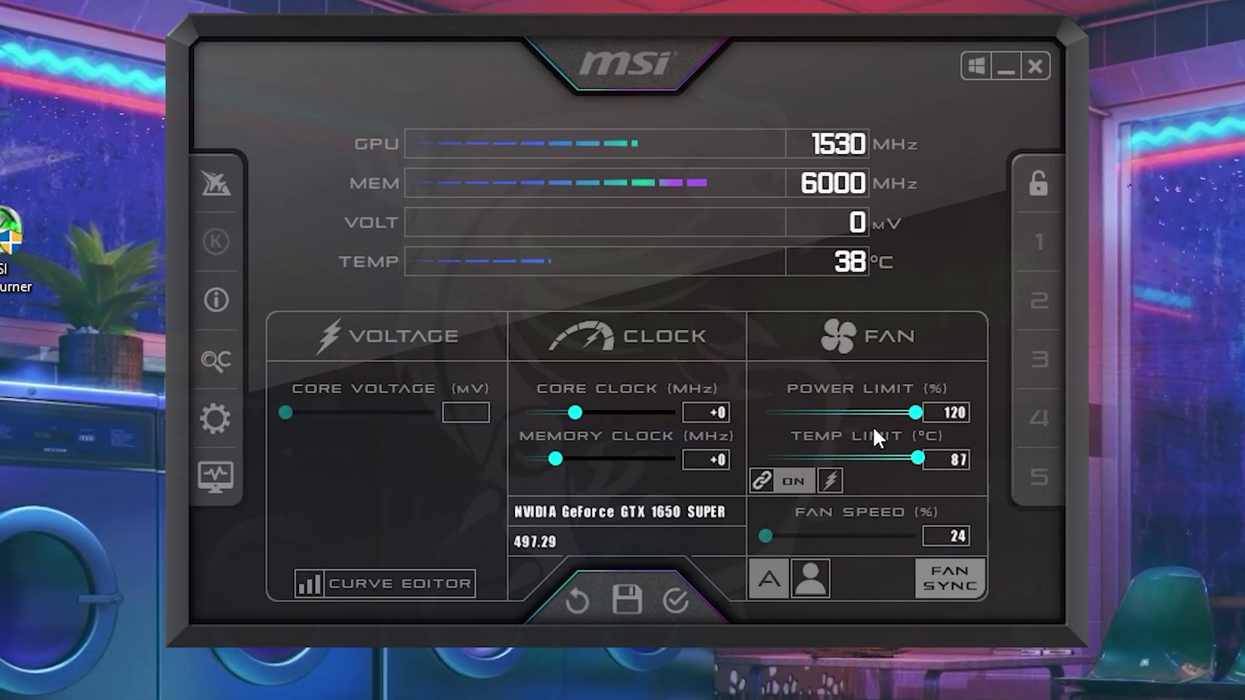
{"action": "left_click", "coordinate": [666, 601]}
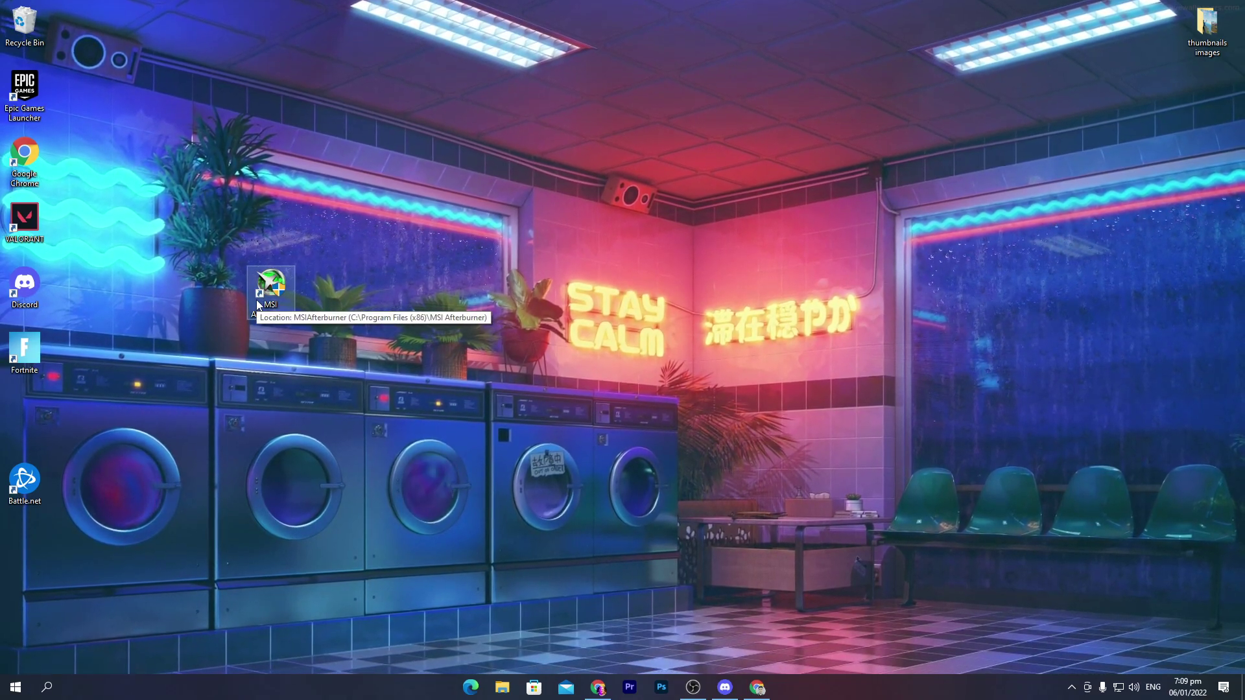
- Open and close the hidden tray icons panel on the taskbar
{"action": "left_click", "coordinate": [1070, 687]}
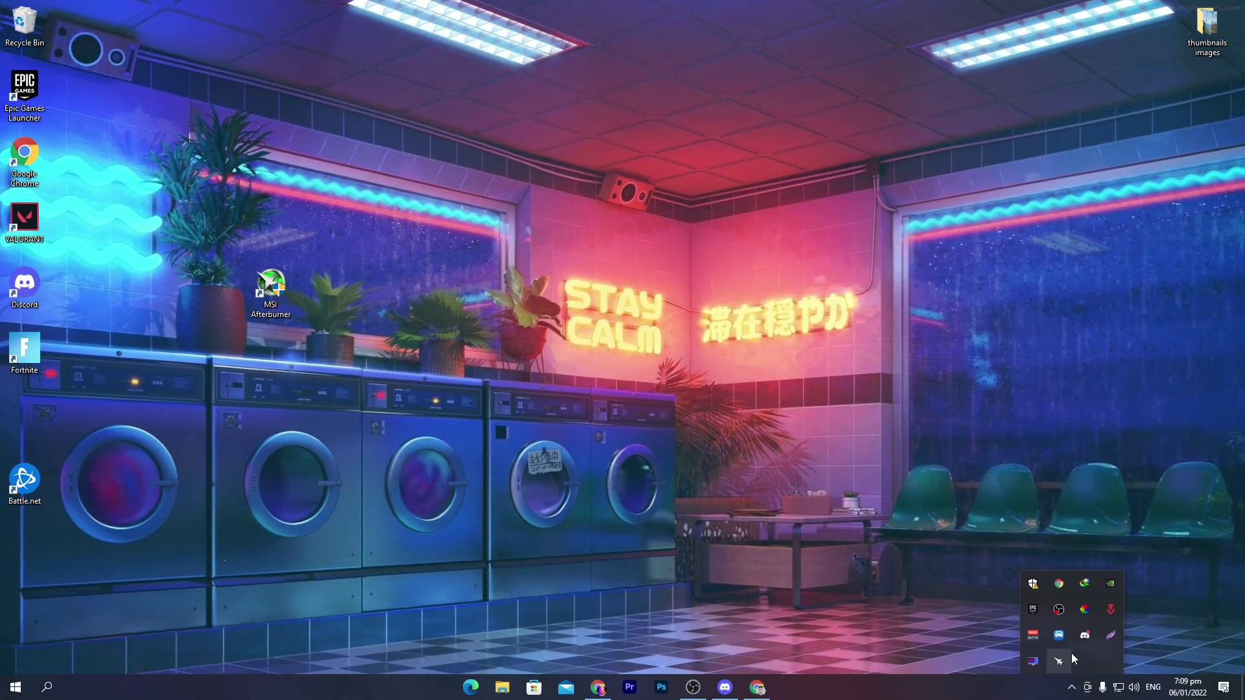
{"action": "left_click", "coordinate": [1070, 687]}
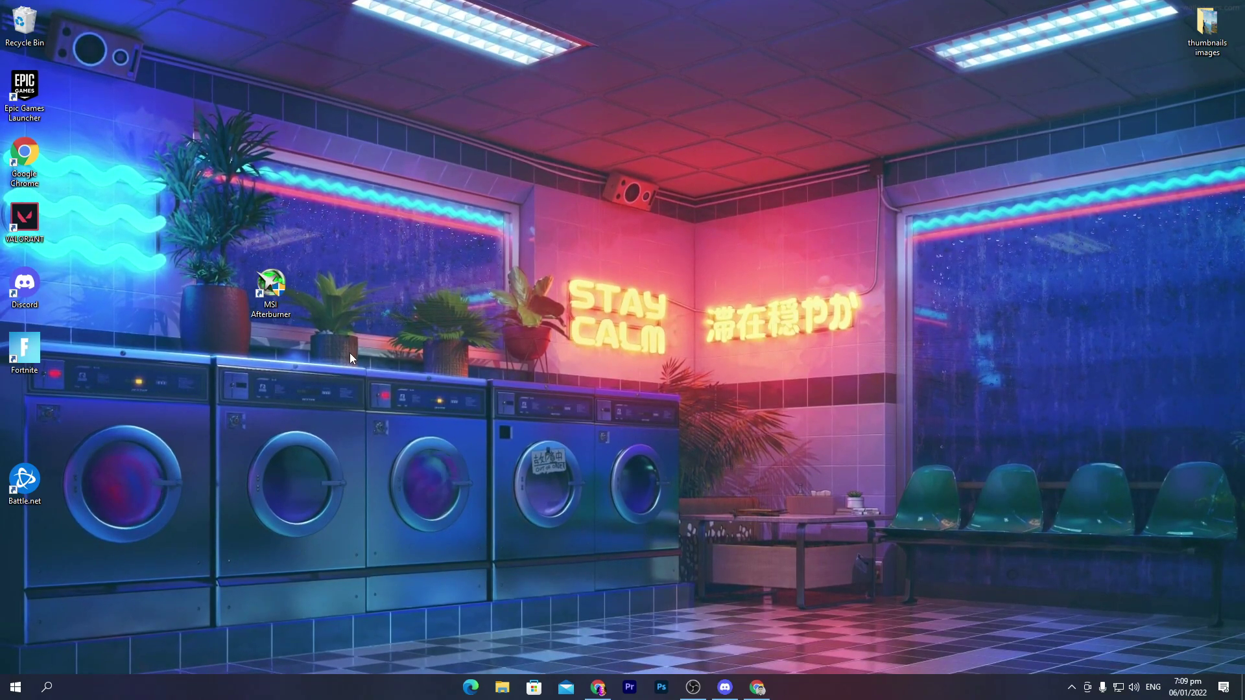
- Go from the desktop menu's Display settings to the Graphics settings page
{"action": "right_click", "coordinate": [597, 153]}
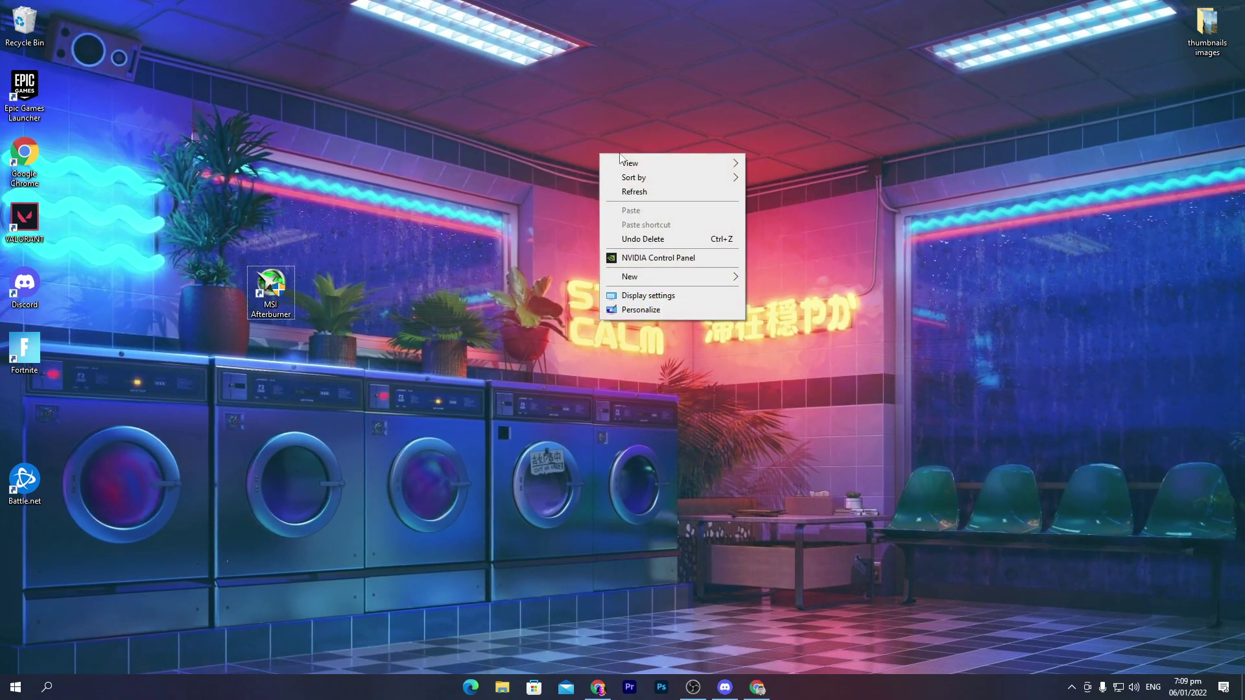
{"action": "left_click", "coordinate": [645, 296]}
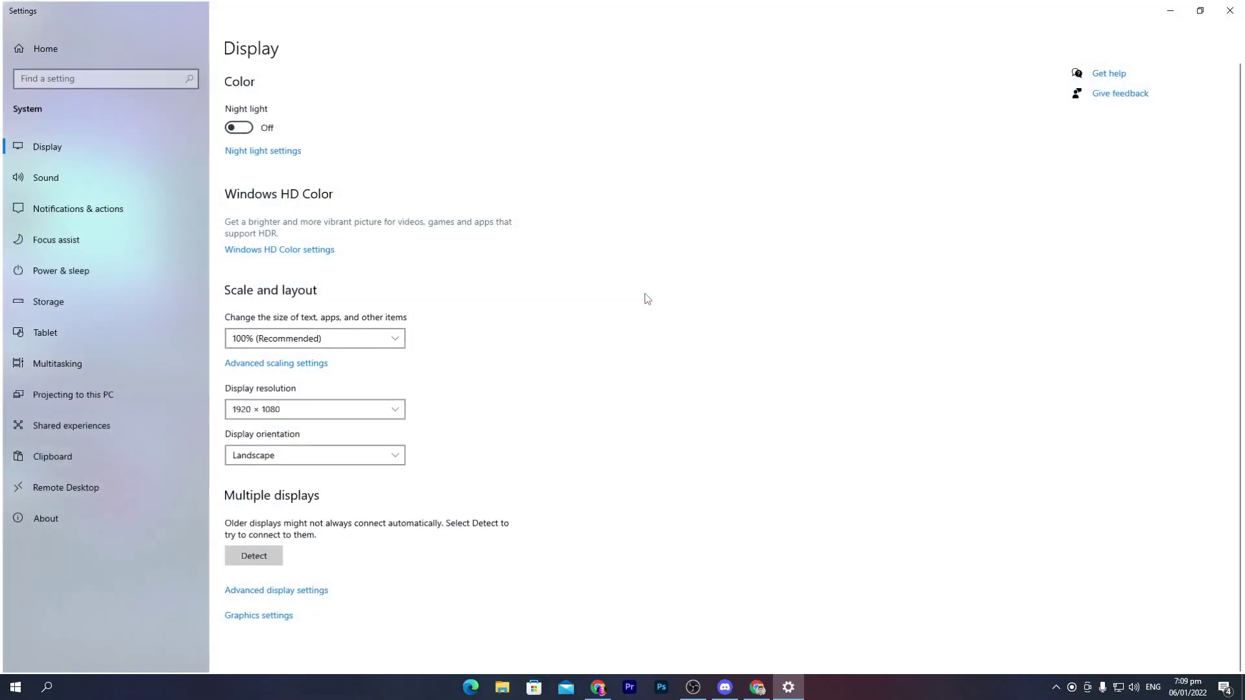
{"action": "left_click", "coordinate": [278, 625]}
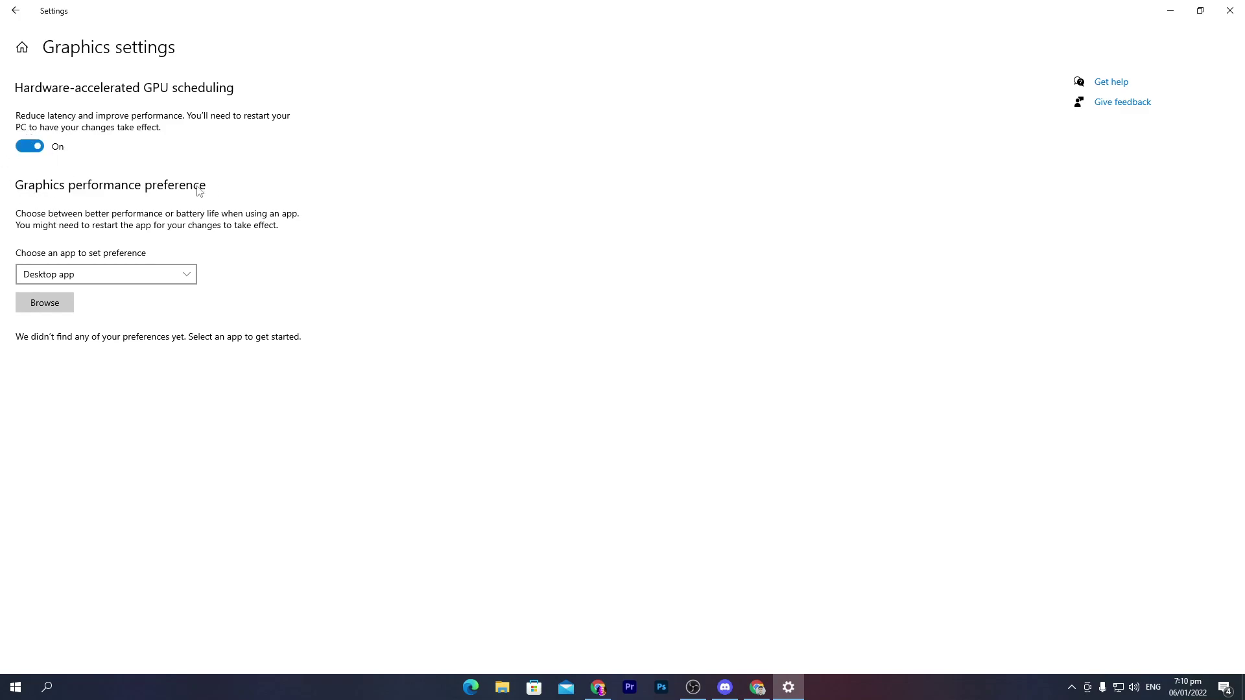
- Browse to C:\Program Files\Epic Games\Fortnite\FortniteGame\Binaries\Win64 and select FortniteClient-Win64-Shipping.exe
{"action": "left_click", "coordinate": [34, 310]}
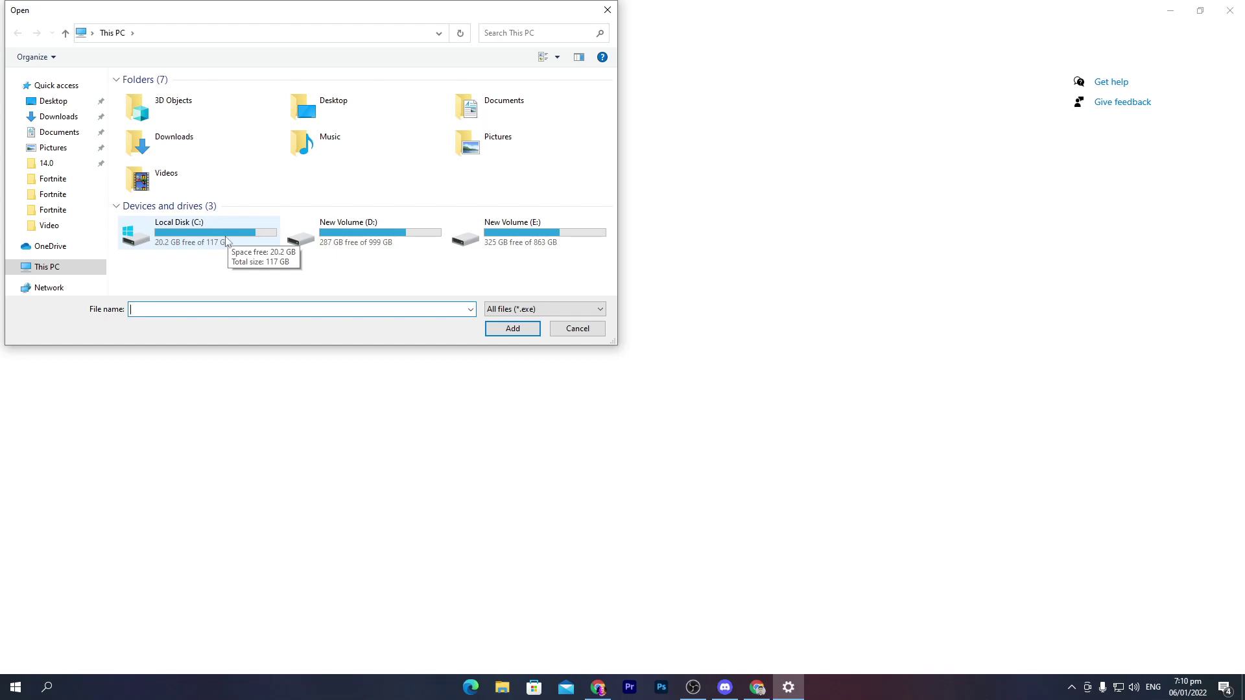
{"action": "double_click", "coordinate": [184, 230]}
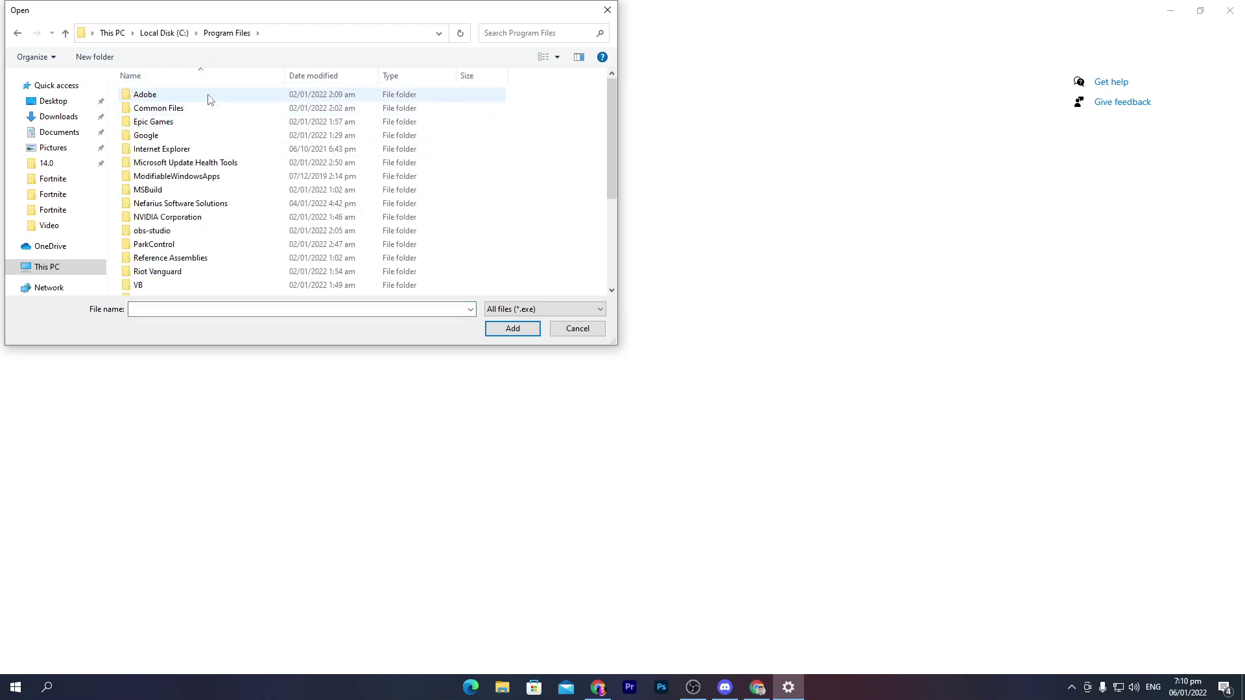
{"action": "double_click", "coordinate": [175, 123]}
{"action": "left_click", "coordinate": [178, 97]}
{"action": "double_click", "coordinate": [178, 101]}
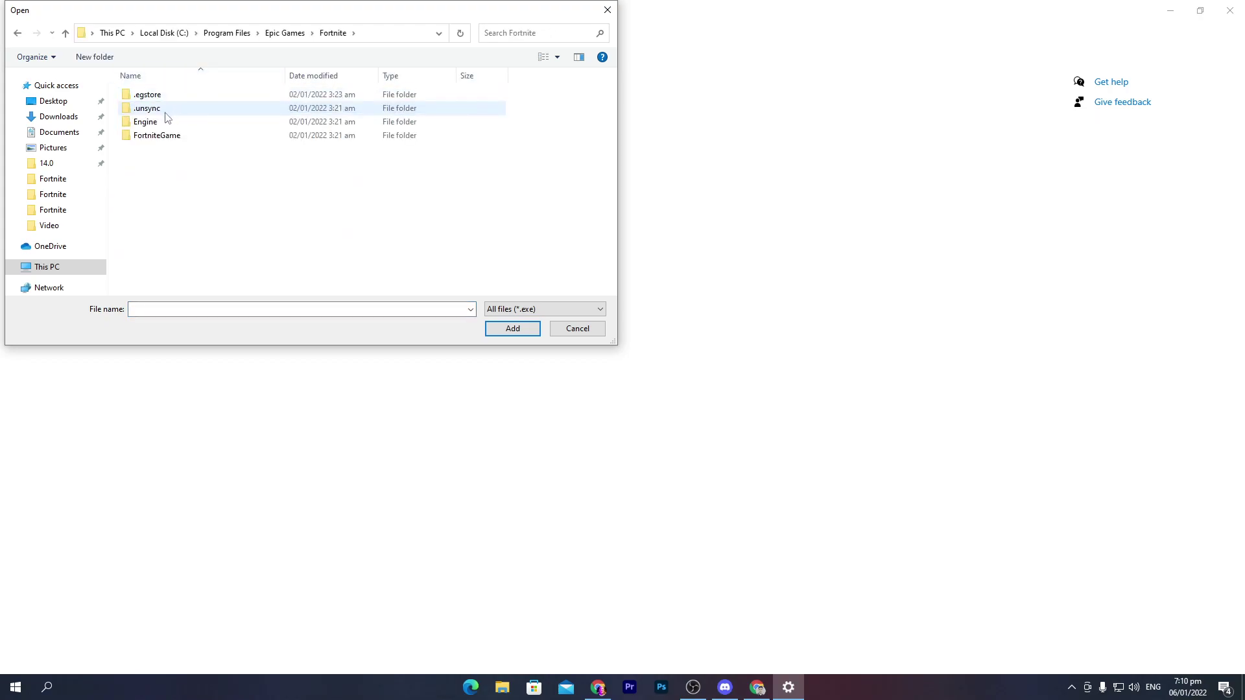
{"action": "double_click", "coordinate": [160, 134]}
{"action": "left_click", "coordinate": [154, 99]}
{"action": "double_click", "coordinate": [154, 99]}
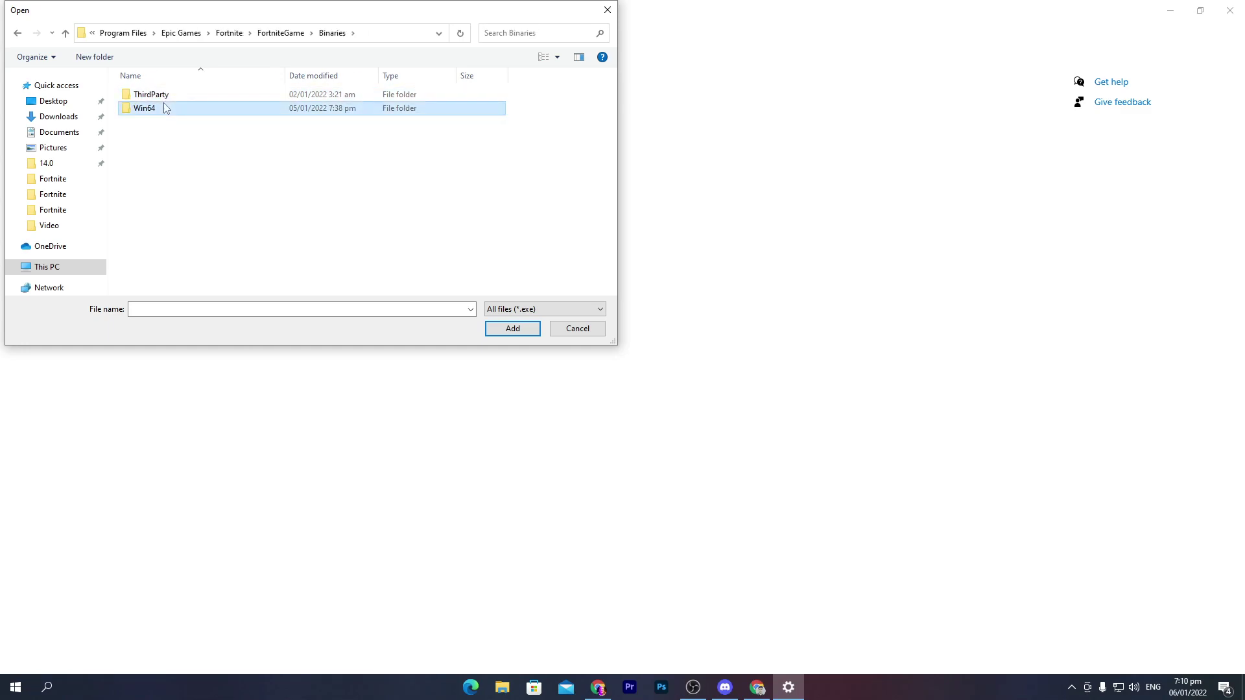
{"action": "double_click", "coordinate": [161, 107]}
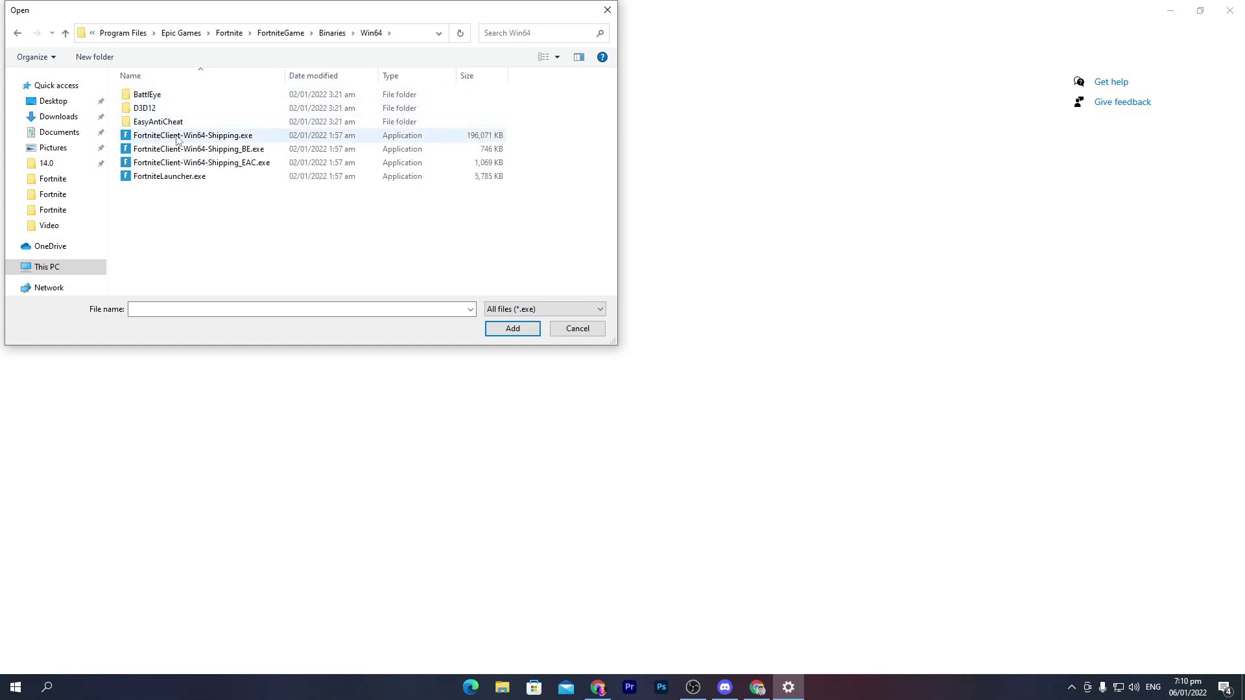
{"action": "left_click", "coordinate": [415, 137]}
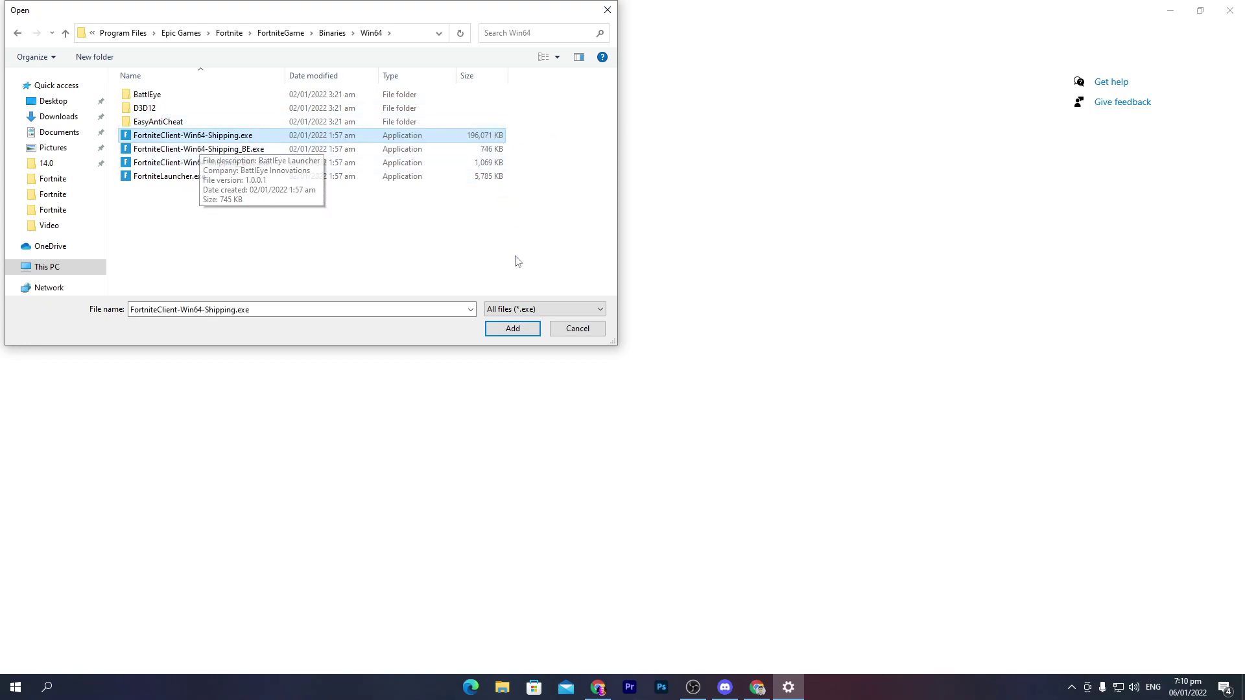
- Add Fortnite to the graphics list and save its preference as High performance
{"action": "left_click", "coordinate": [509, 329]}
{"action": "left_click", "coordinate": [207, 405]}
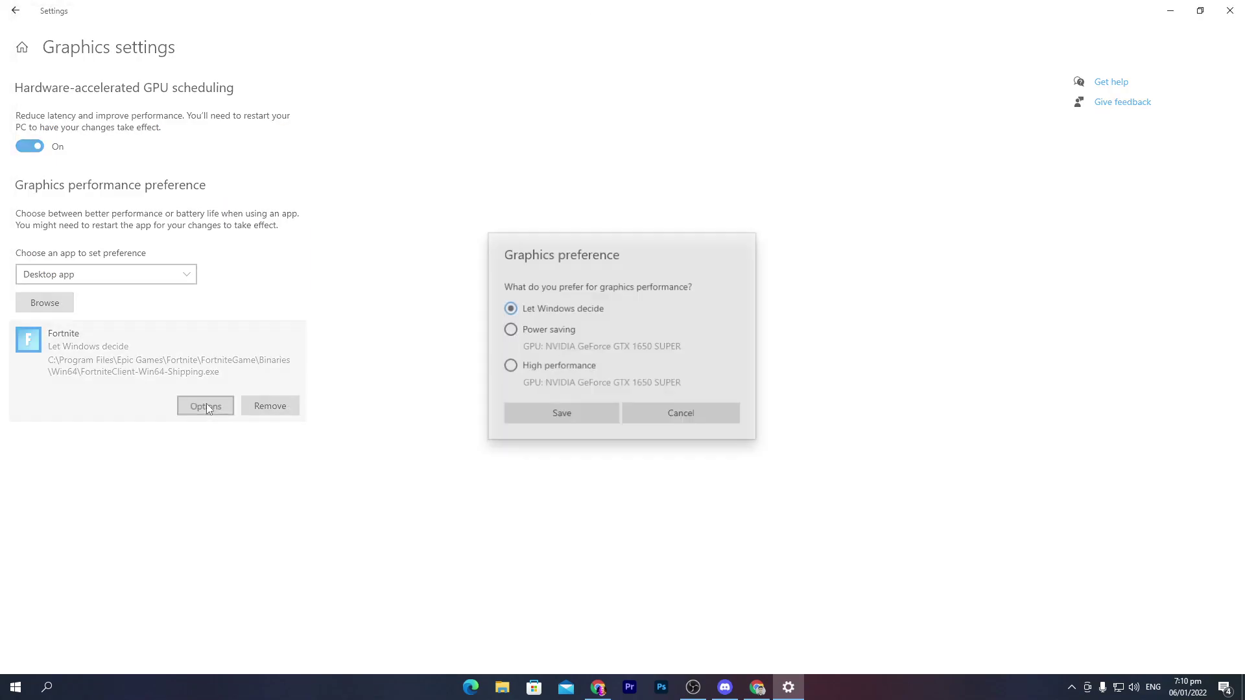
{"action": "left_click", "coordinate": [554, 414]}
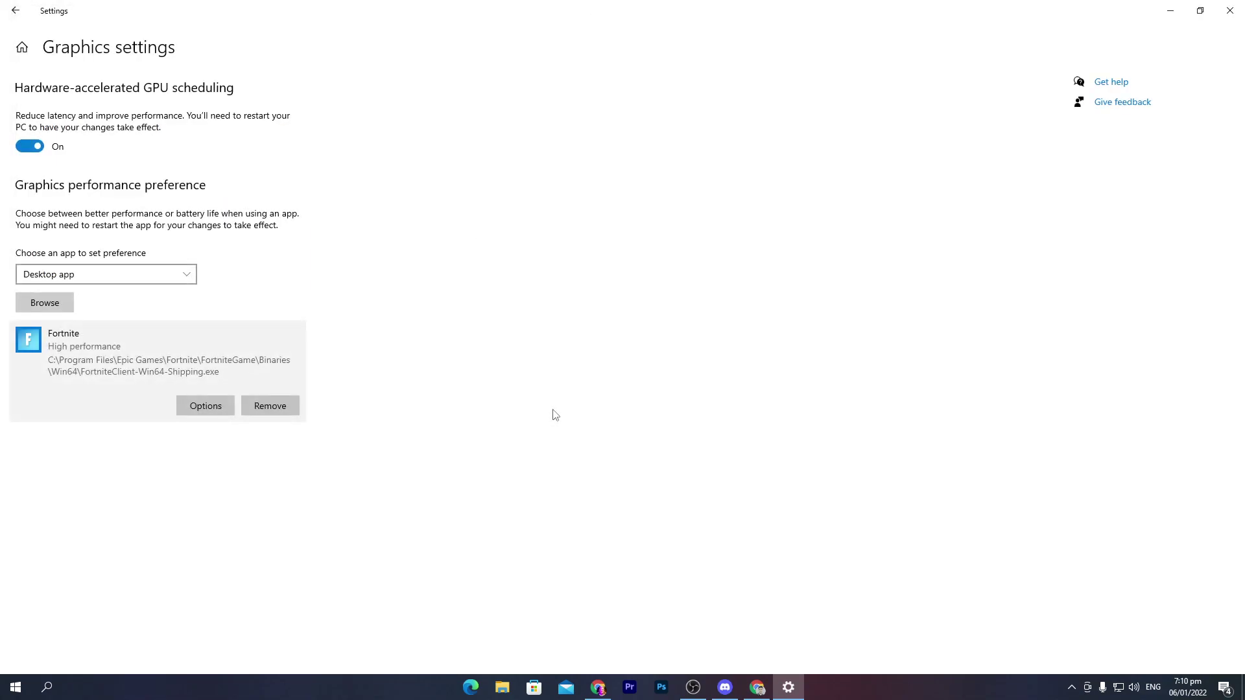